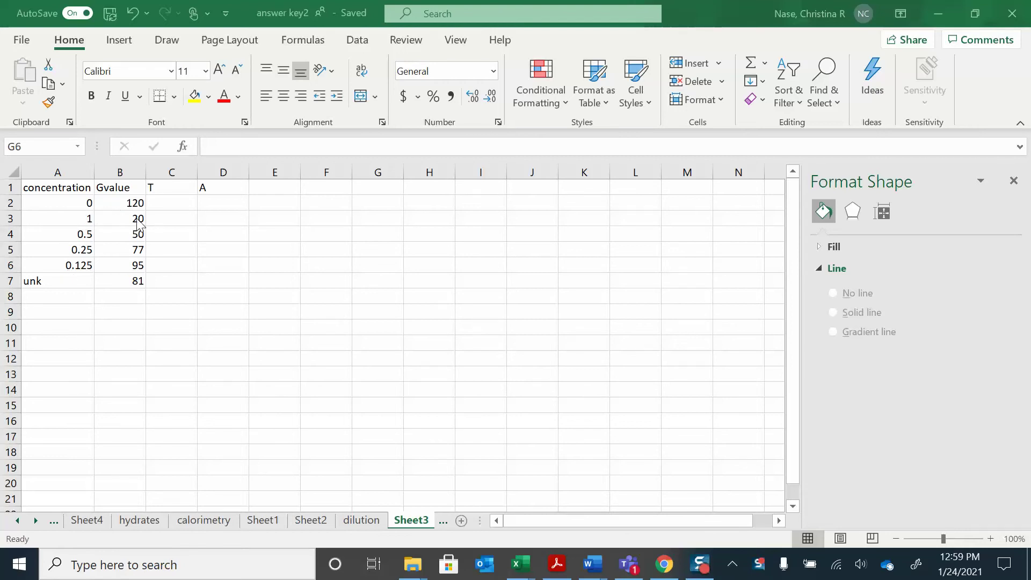
Enter =B2/B2 in C2 so the blank's T value is 1.00
left_click(177, 203)
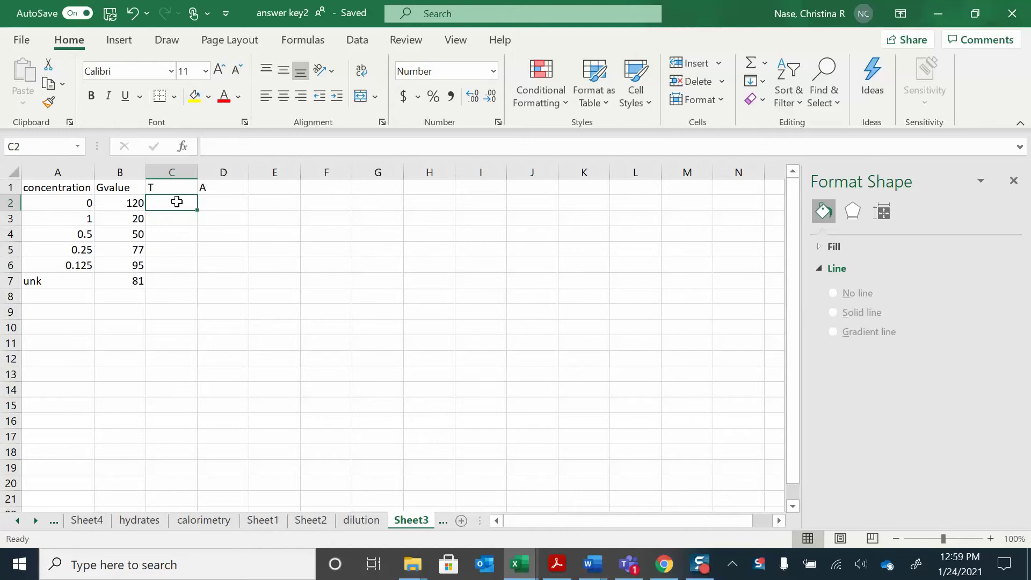
type("=")
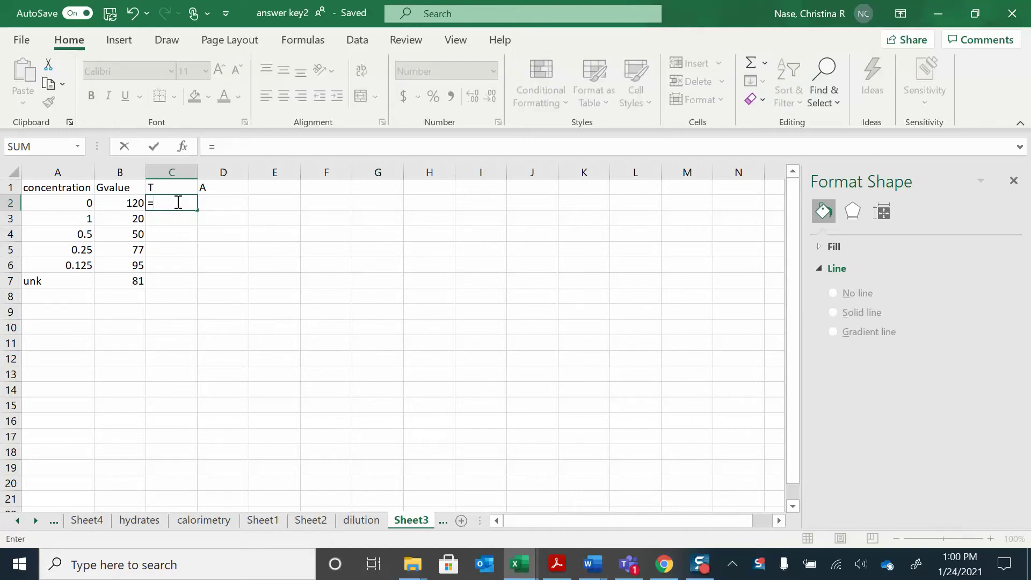
left_click(131, 205)
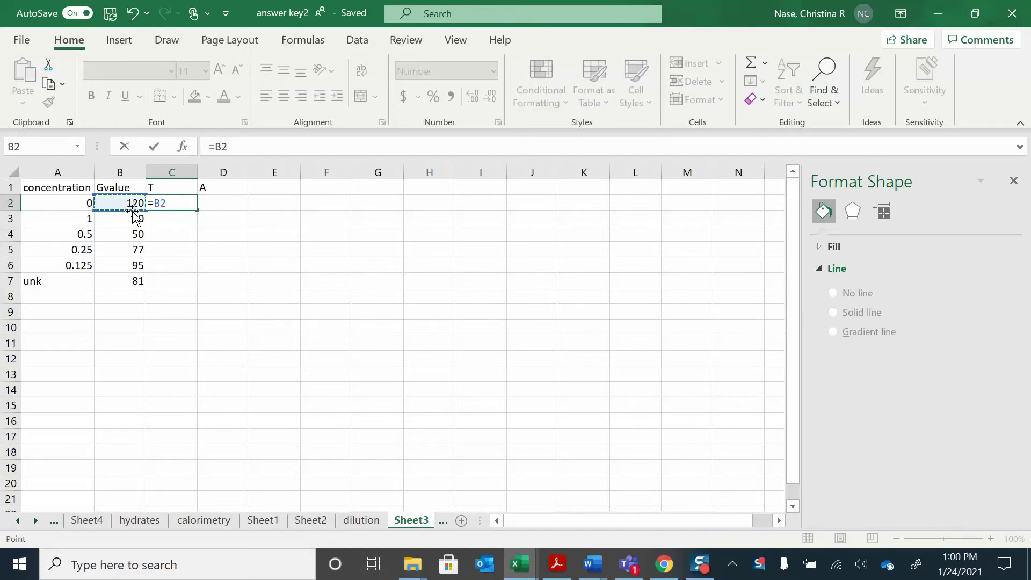
type("/")
left_click(131, 206)
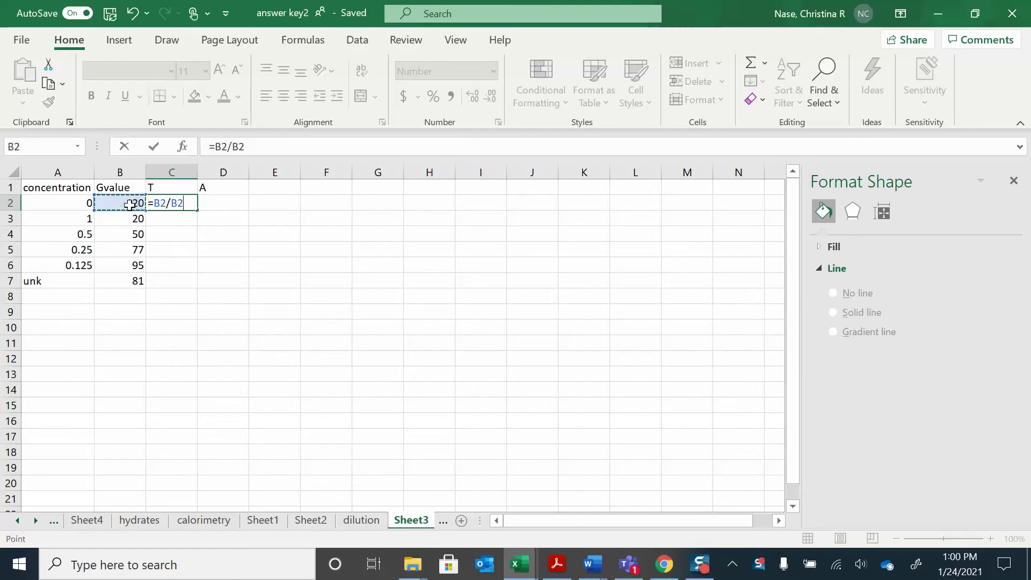
key("Return")
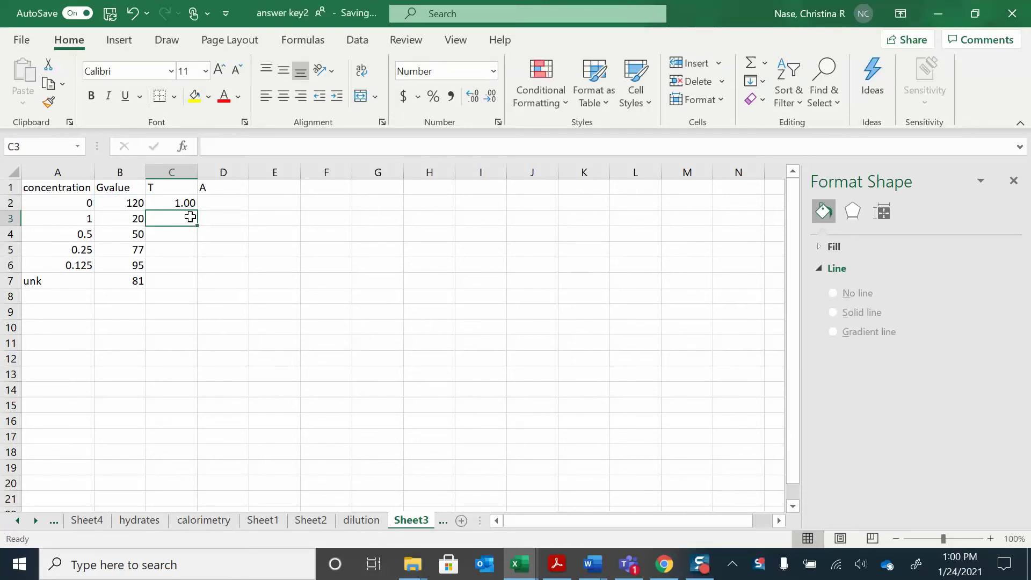
Enter =B3/$B$2 in C3 and fill it down to C7
type("=")
left_click(129, 217)
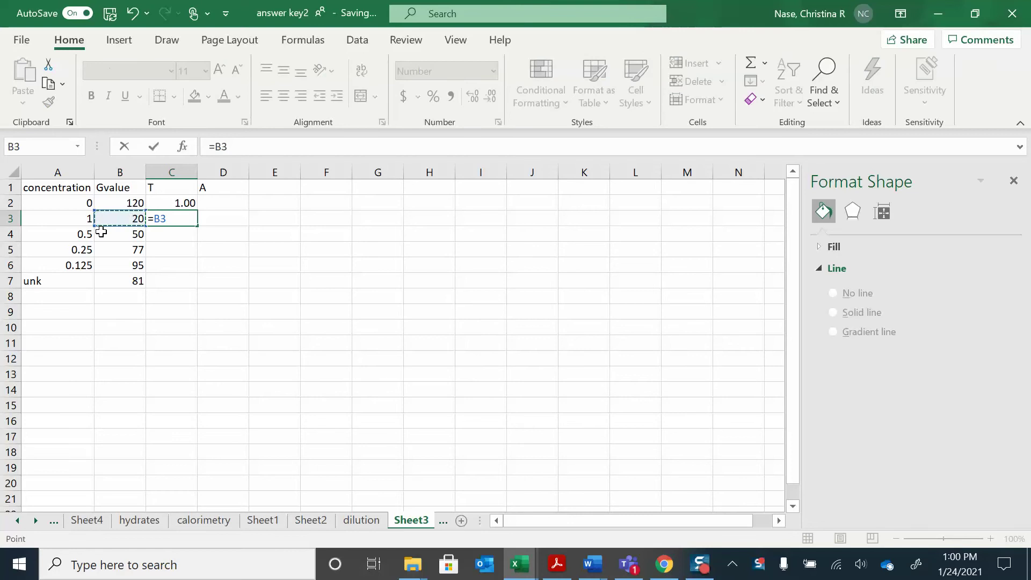
type("/")
left_click(122, 202)
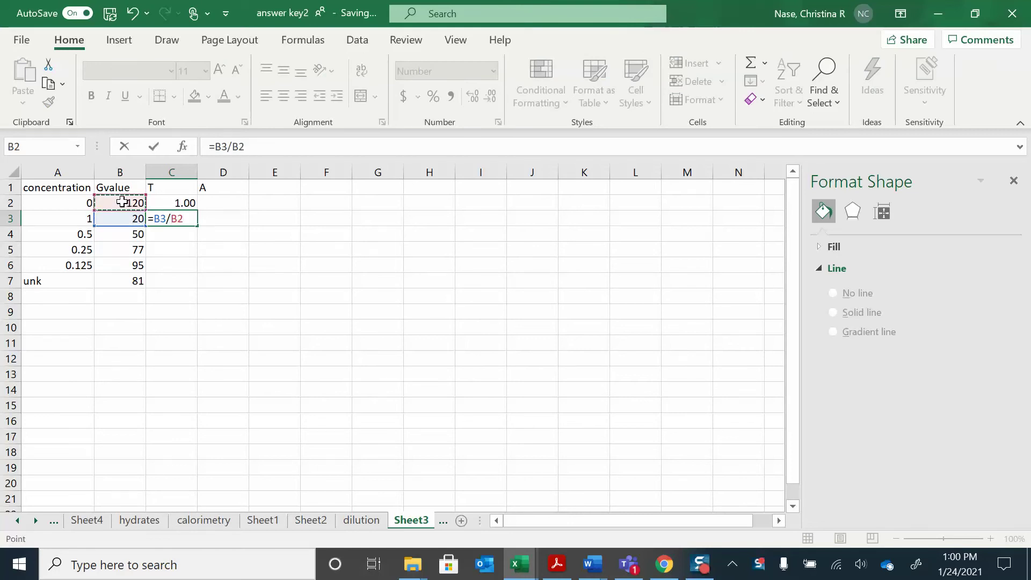
key("Return")
left_click(174, 221)
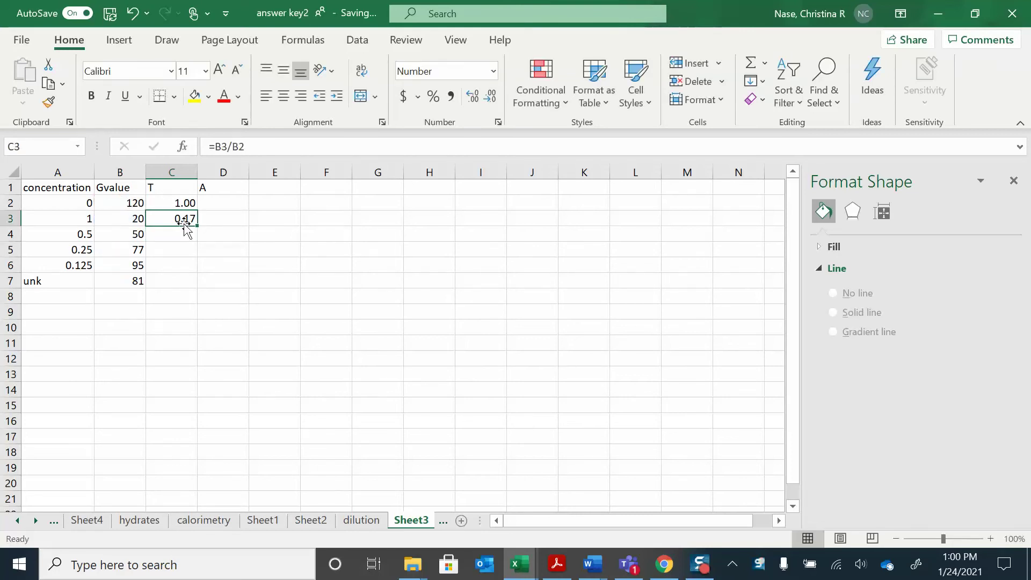
left_click(232, 146)
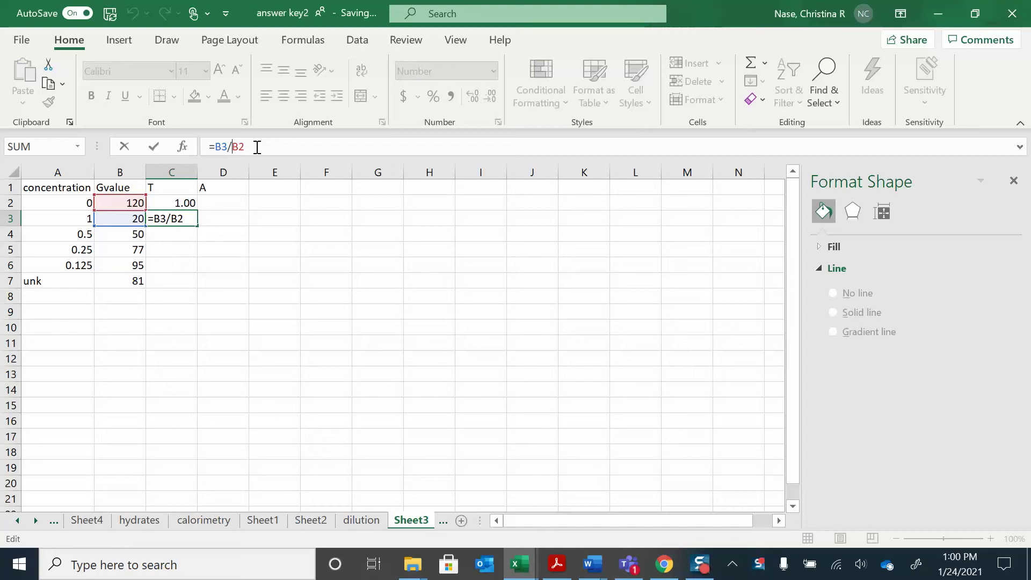
type("$B$")
key("Return")
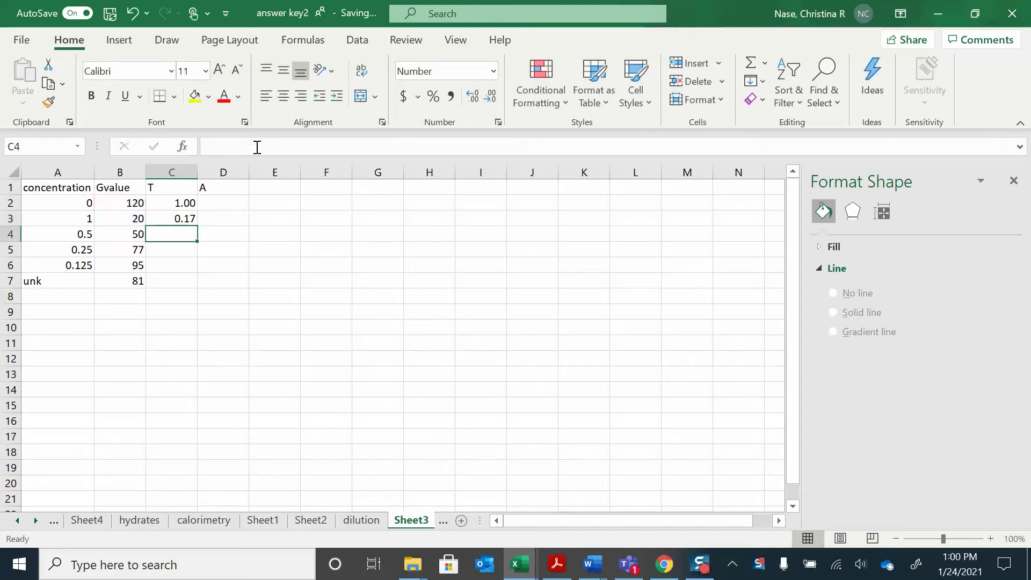
left_click(190, 219)
left_click_drag(197, 227, 194, 281)
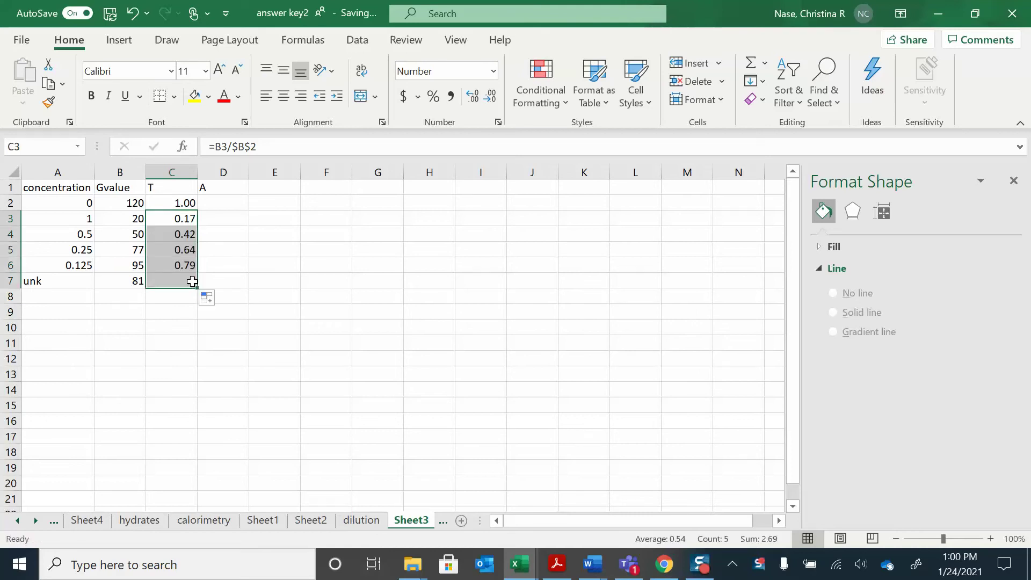
Enter =-LOG(C2) in D2 and fill it down to D7, giving absorbances 0.00 through 0.17
left_click(226, 203)
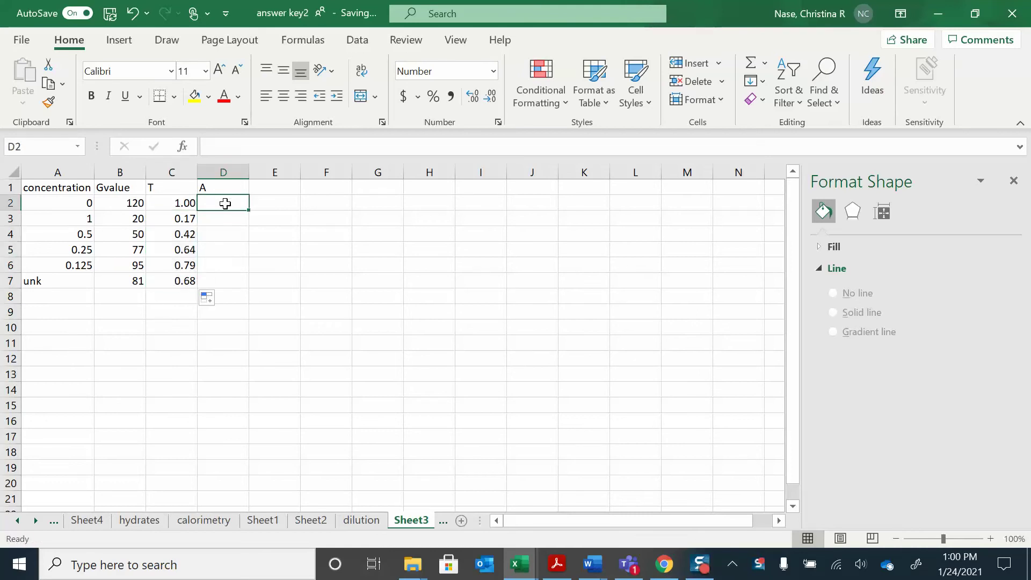
type("=-l")
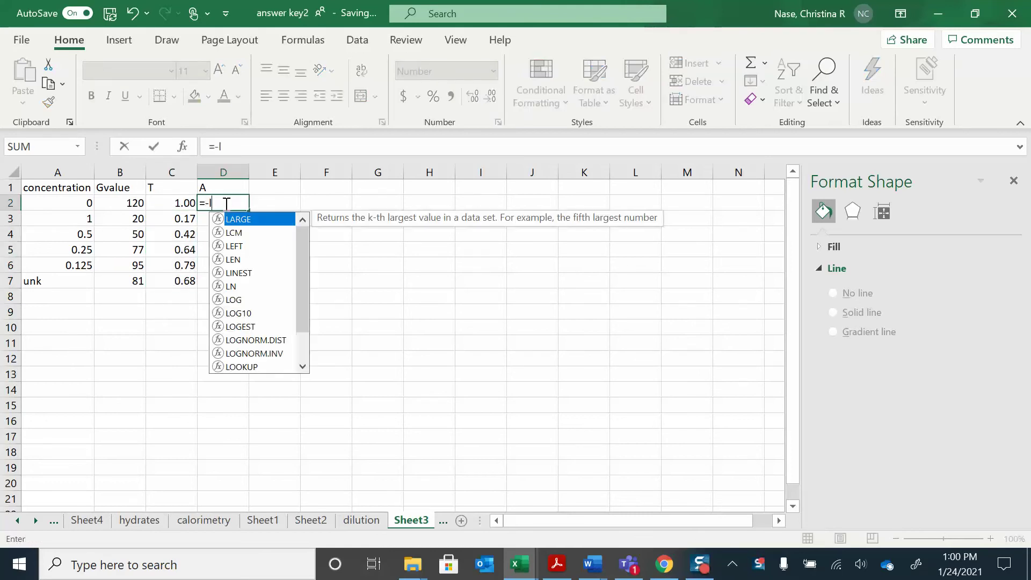
type("og(")
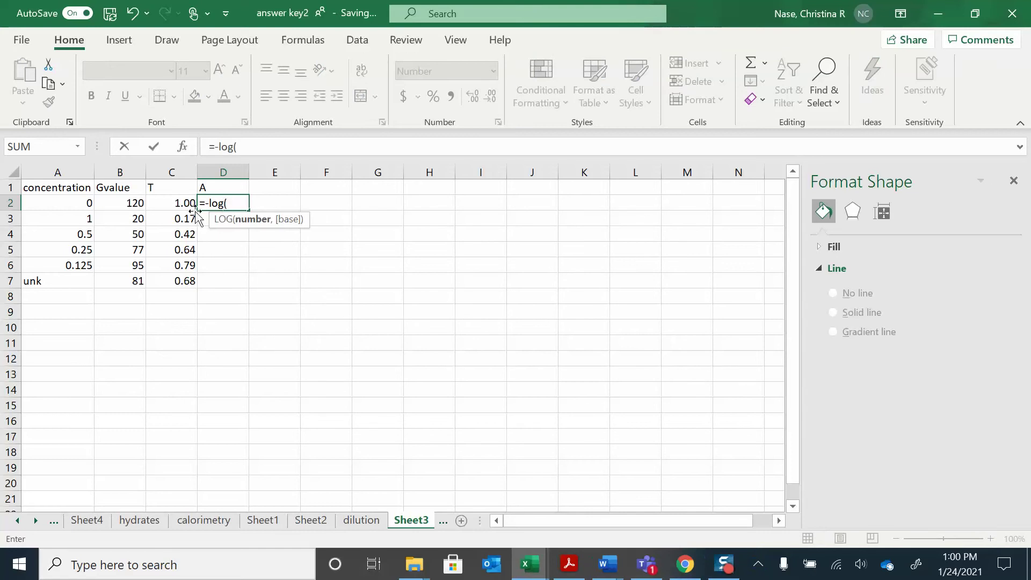
left_click(168, 203)
type(")")
key("Return")
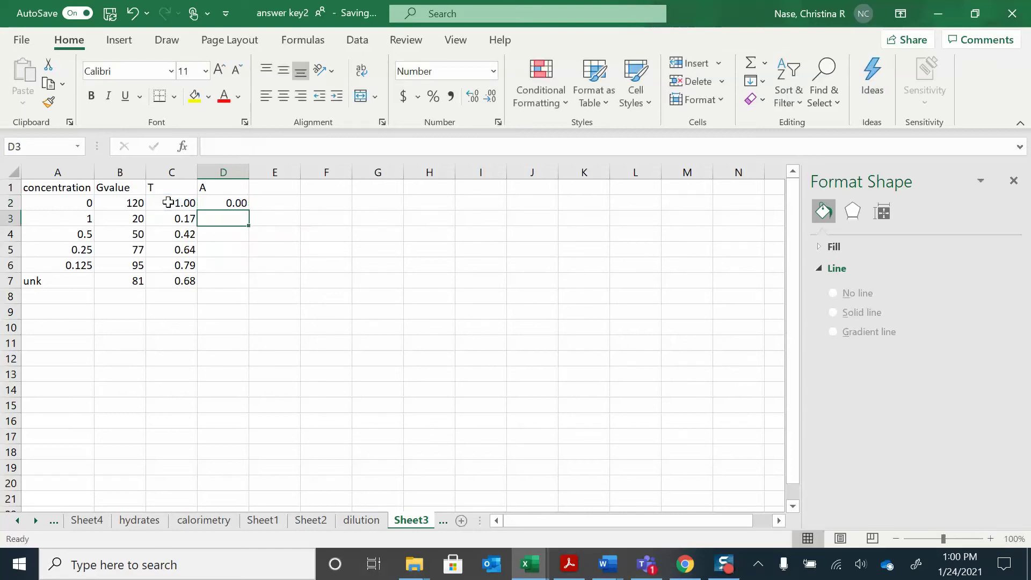
left_click(225, 202)
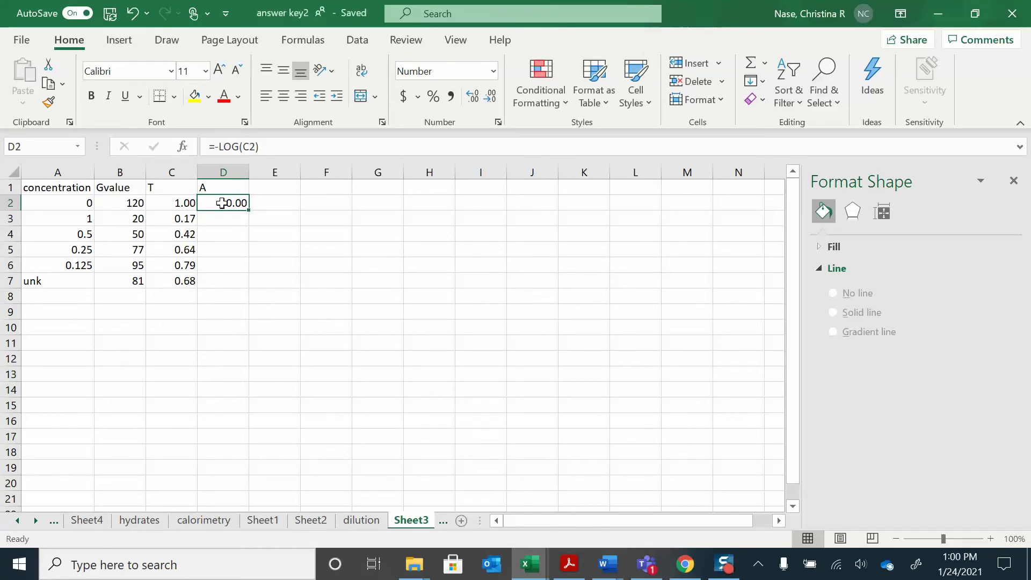
left_click_drag(250, 212, 247, 288)
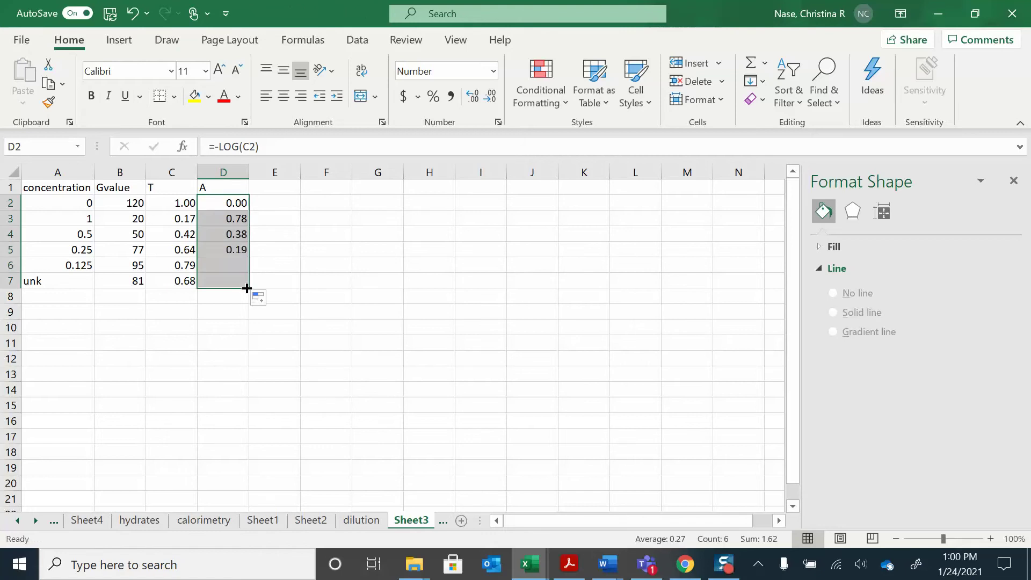
left_click(288, 271)
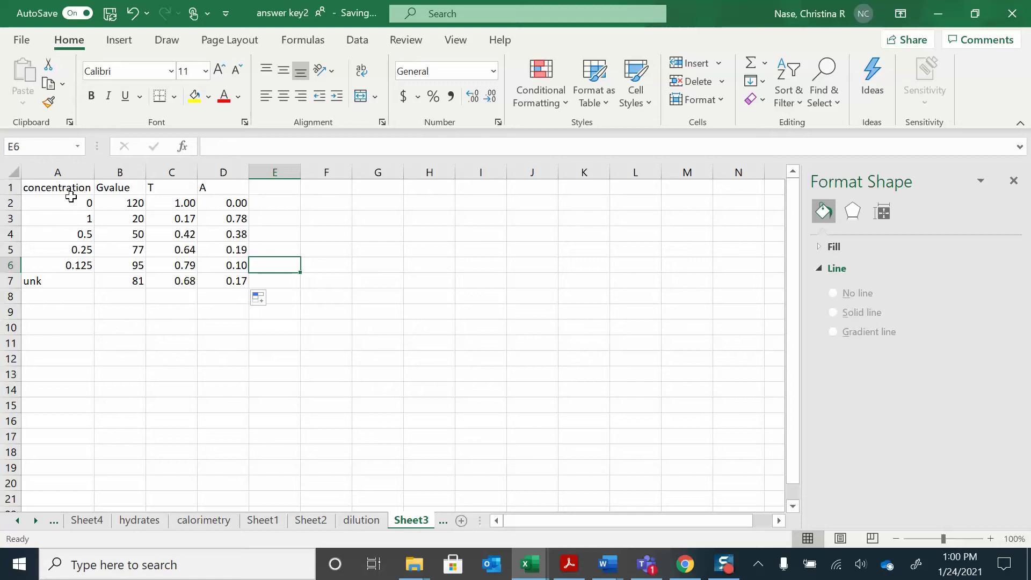
Select A2:A6 with D2:D6 and insert a plain scatter chart
left_click_drag(69, 202, 70, 264)
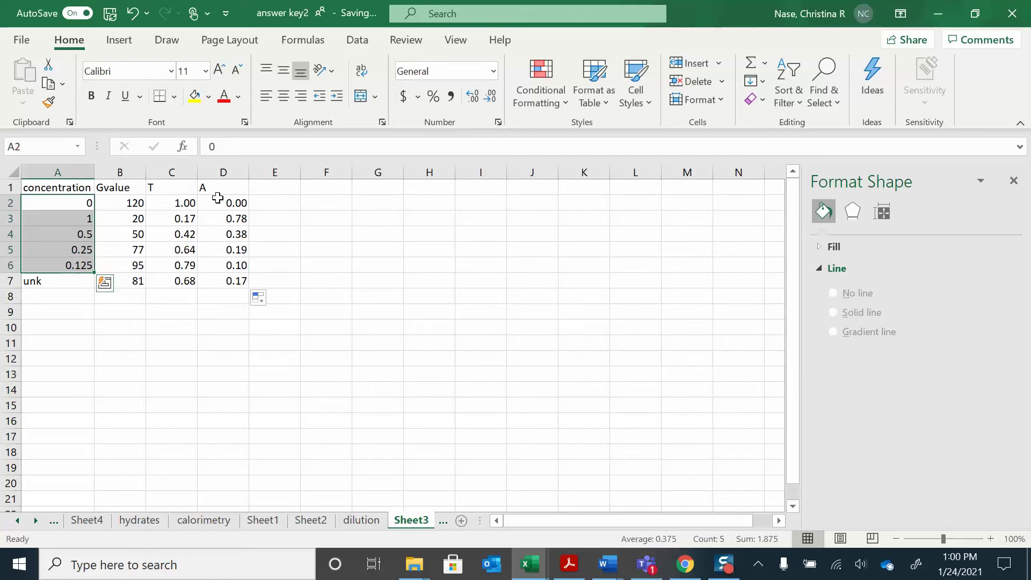
left_click_drag(218, 201, 225, 263, "ctrl")
left_click(120, 43)
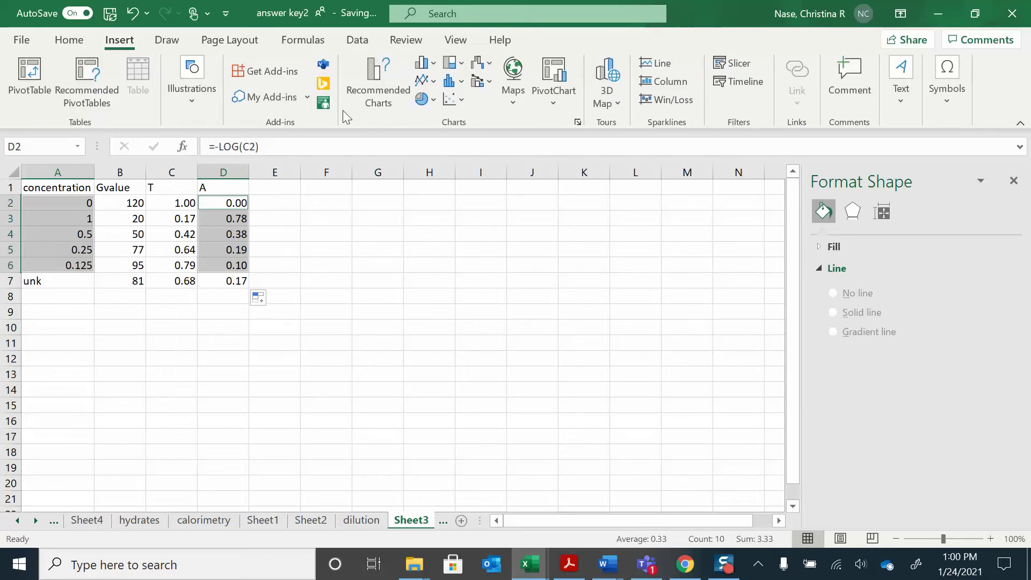
left_click(447, 103)
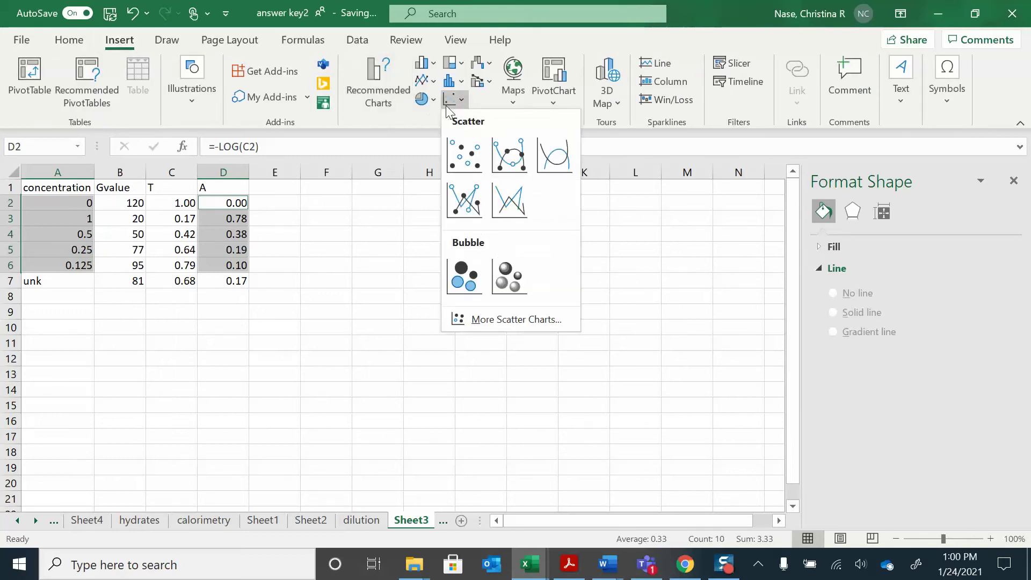
left_click(463, 154)
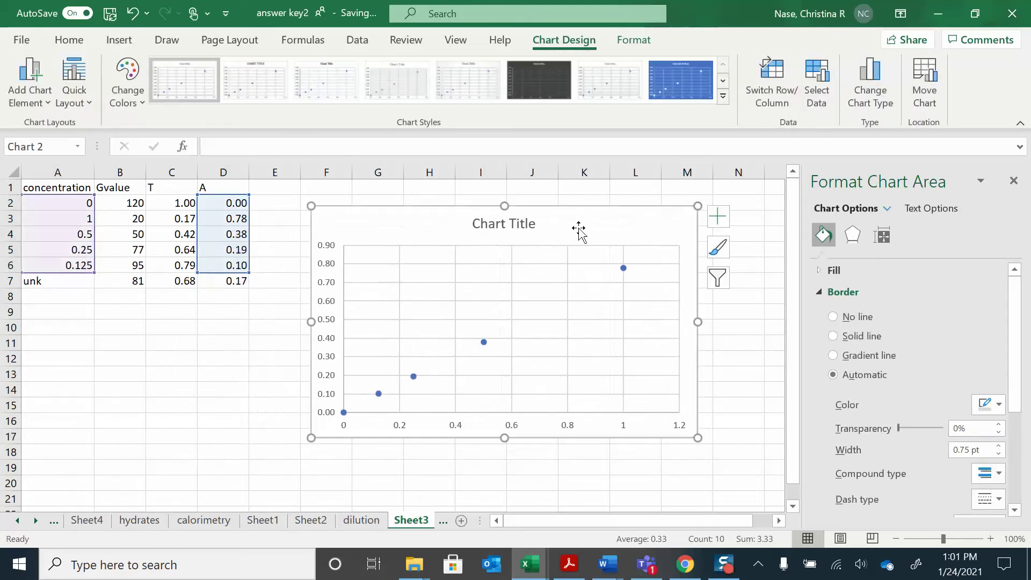
Add axis titles and a linear trendline to the scatter chart
left_click(718, 221)
left_click(765, 259)
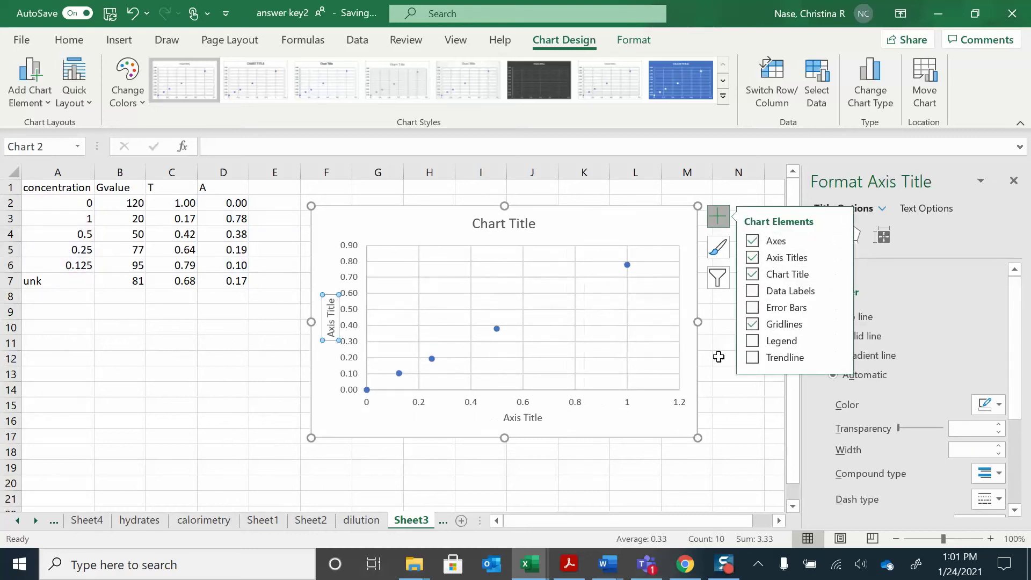
left_click(675, 422)
left_click(753, 357)
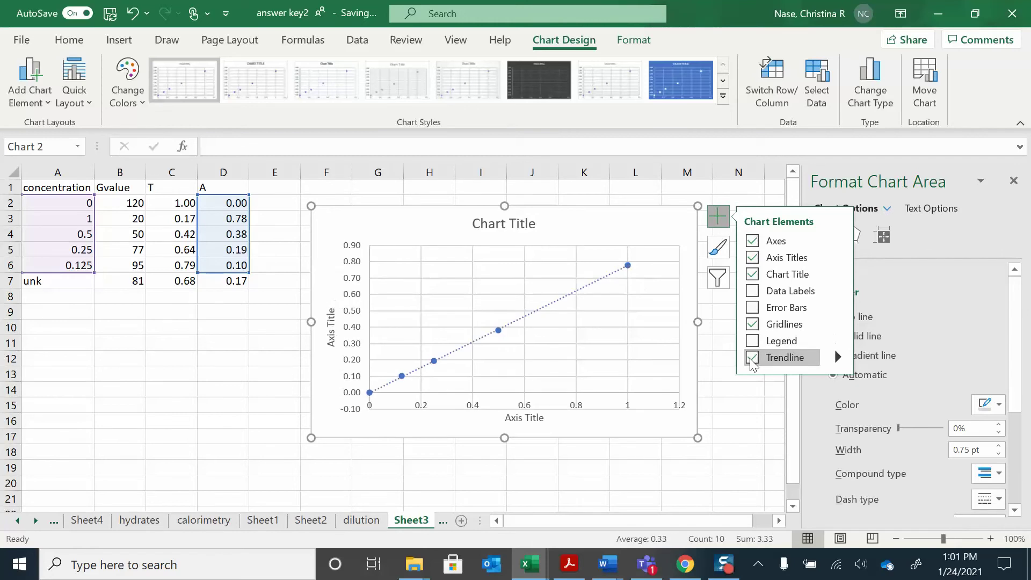
left_click(744, 417)
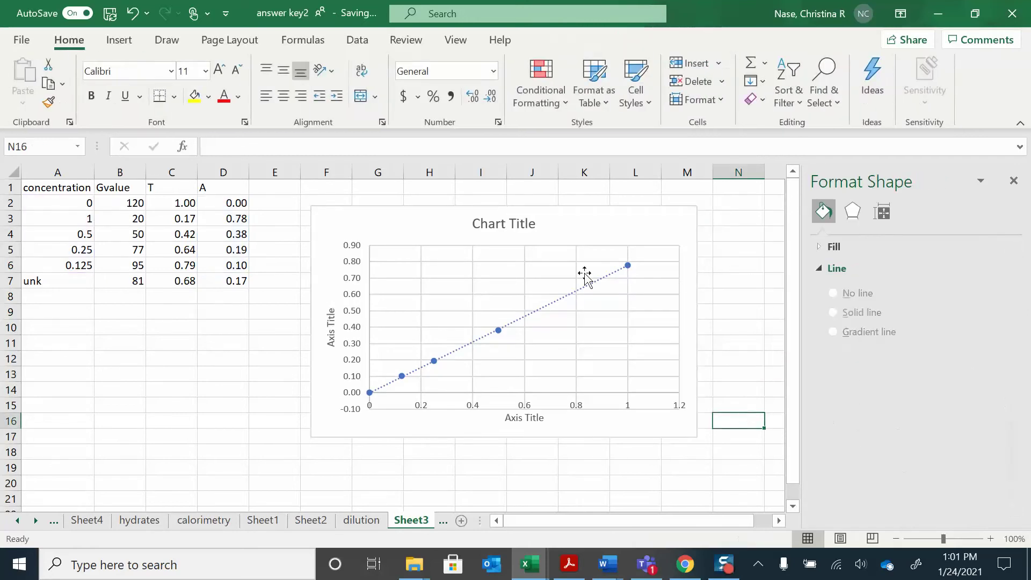
Display the trendline equation y = 0.7751x - 0.0001 on the chart
left_click(601, 281)
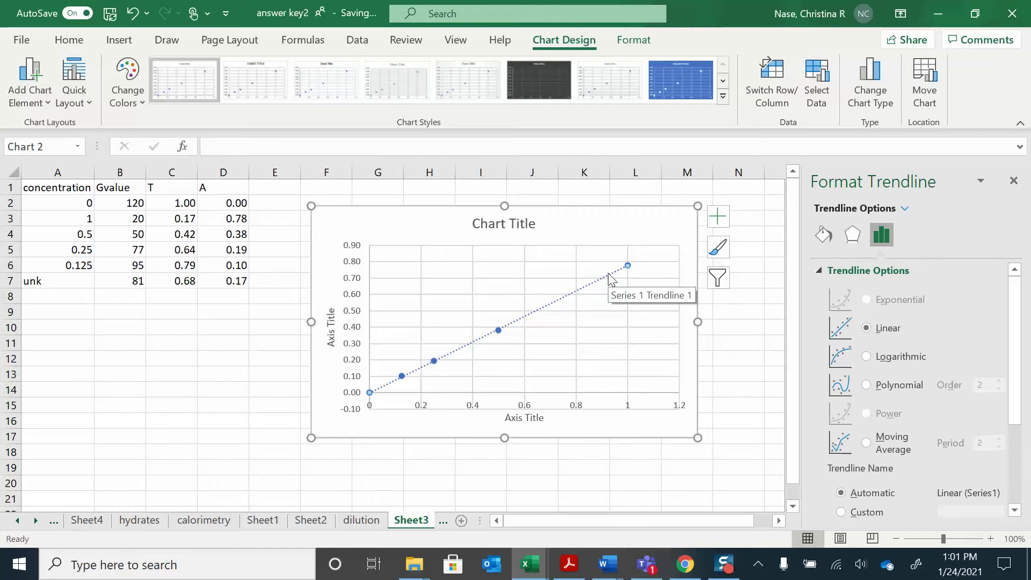
scroll(925, 316, "down", 5)
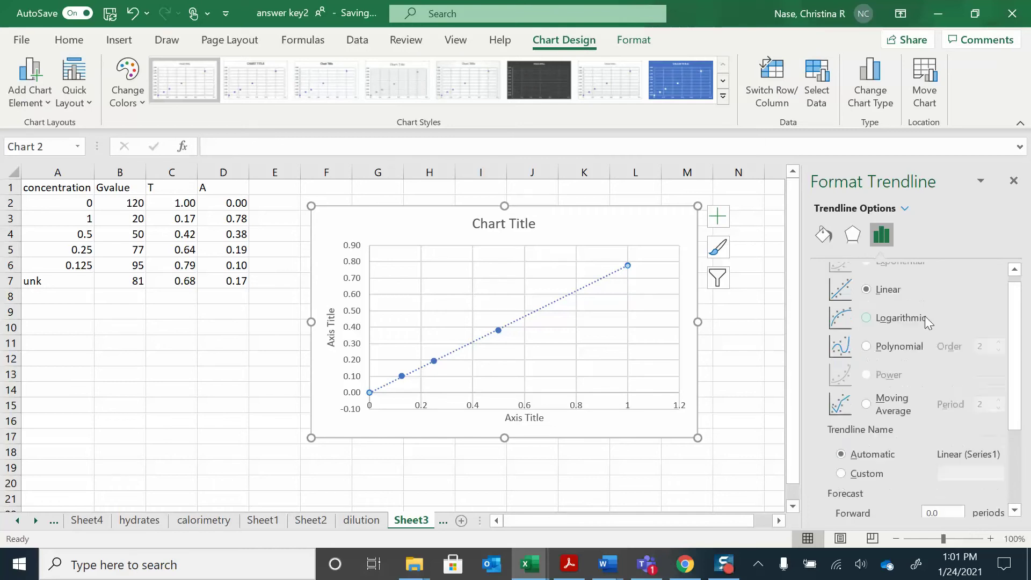
left_click(897, 486)
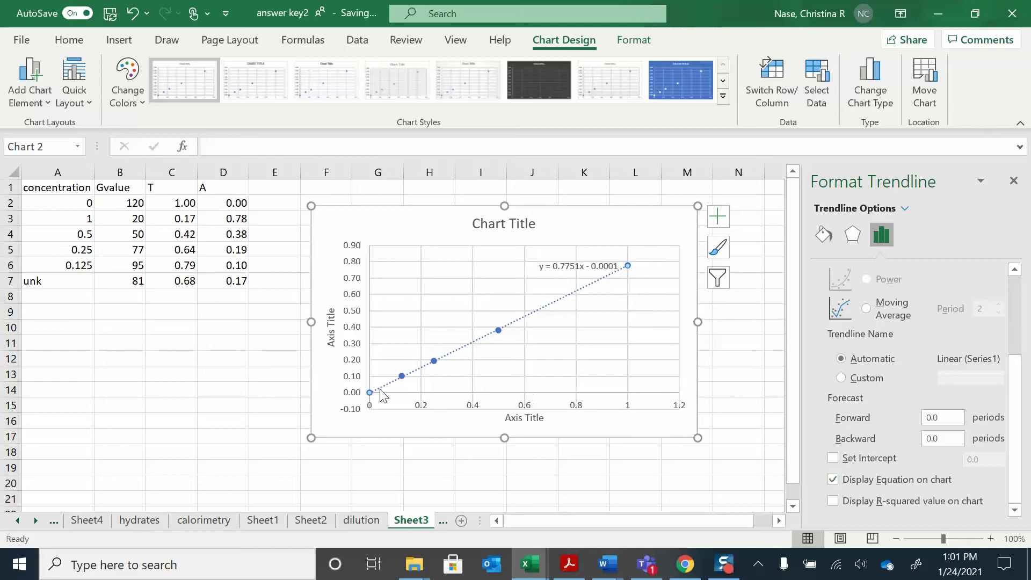
left_click(354, 370)
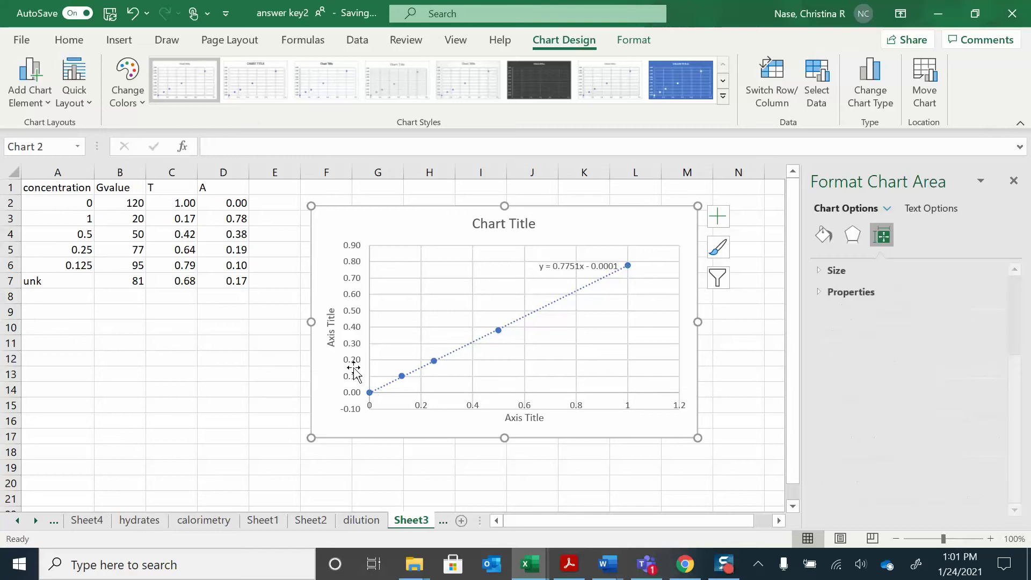
Set the vertical axis Bounds Minimum to 0 in Format Axis
left_click(351, 339)
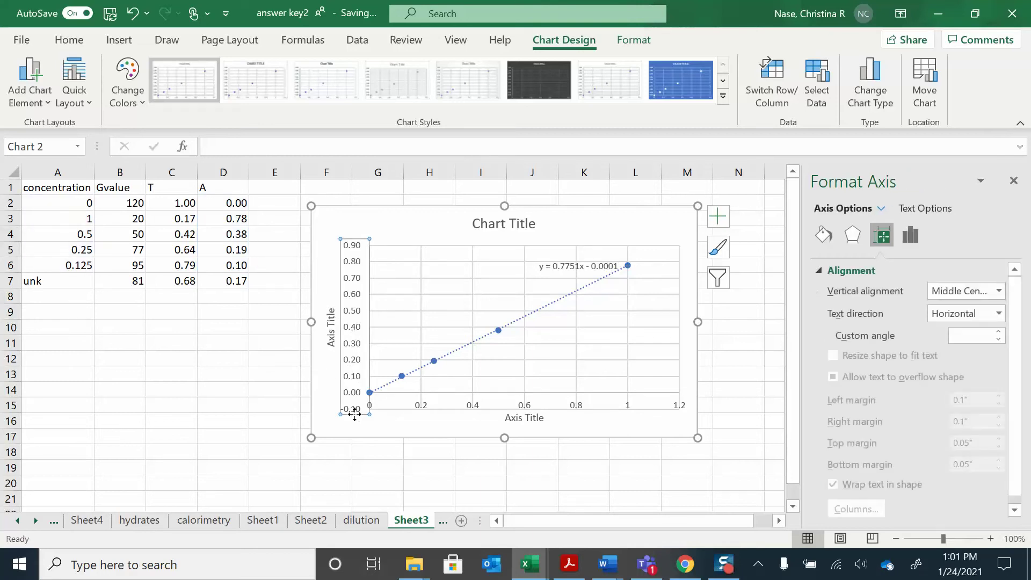
right_click(355, 341)
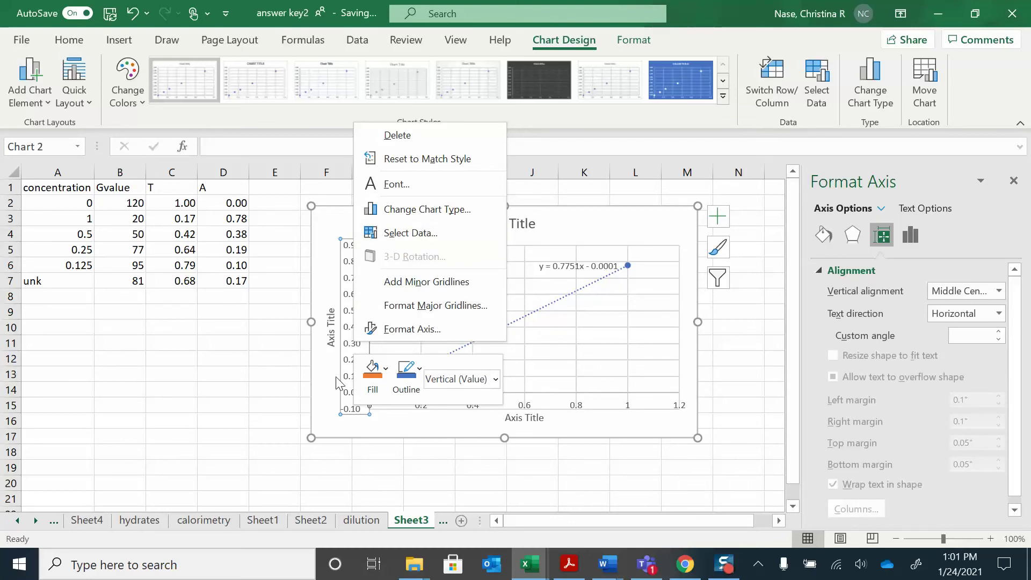
left_click(400, 329)
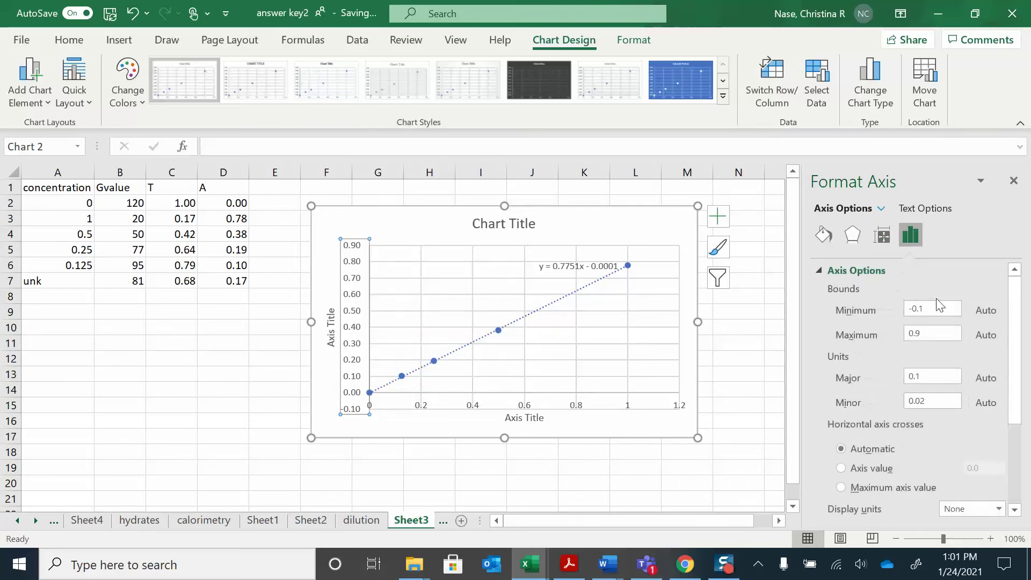
left_click(926, 311)
type("0")
key("Return")
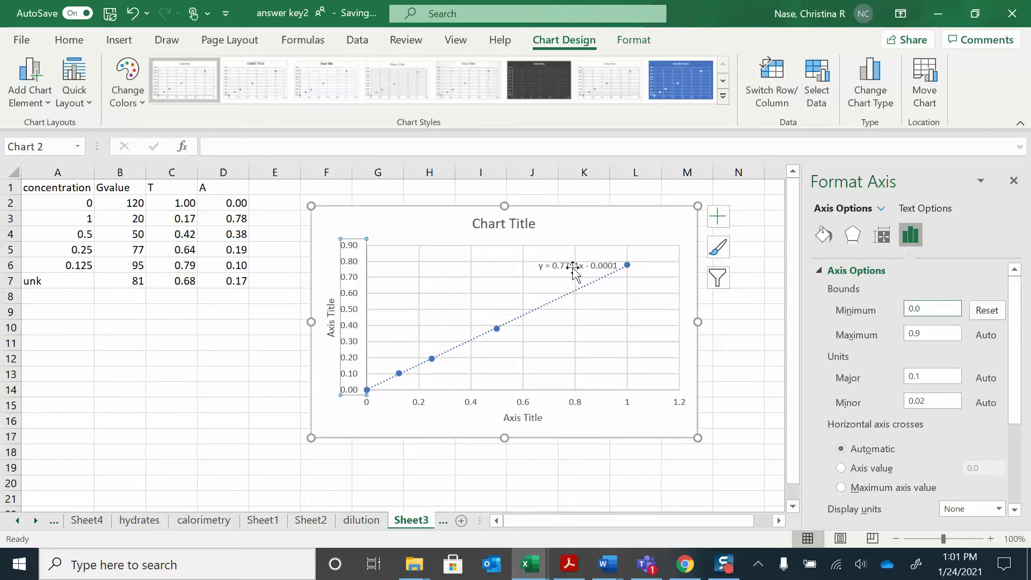
left_click(573, 266)
Nudge the equation label upward and retitle the chart 'Calibration Curve'
left_click_drag(566, 260, 557, 248)
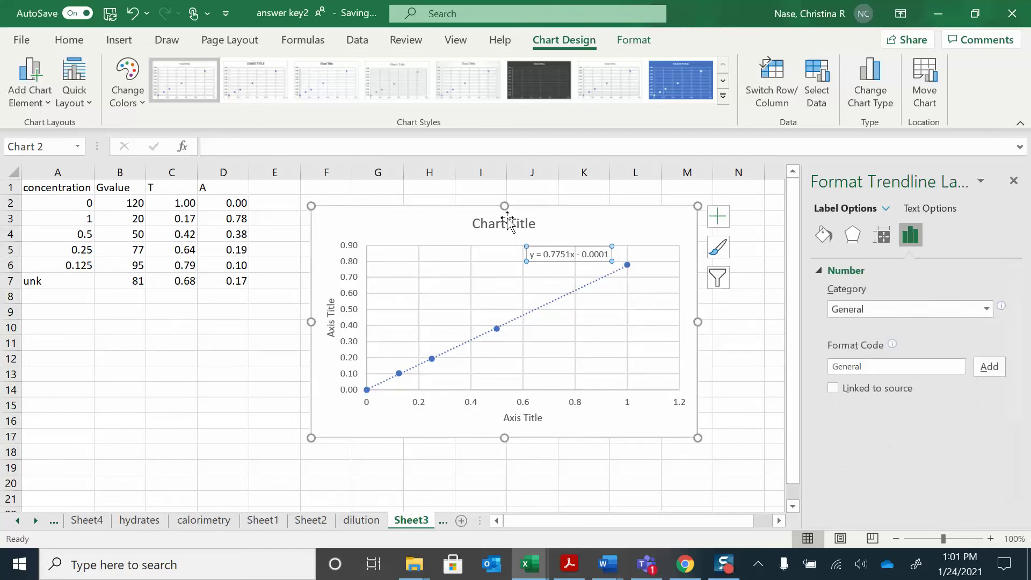
left_click(507, 220)
double_click(518, 222)
key("BackSpace")
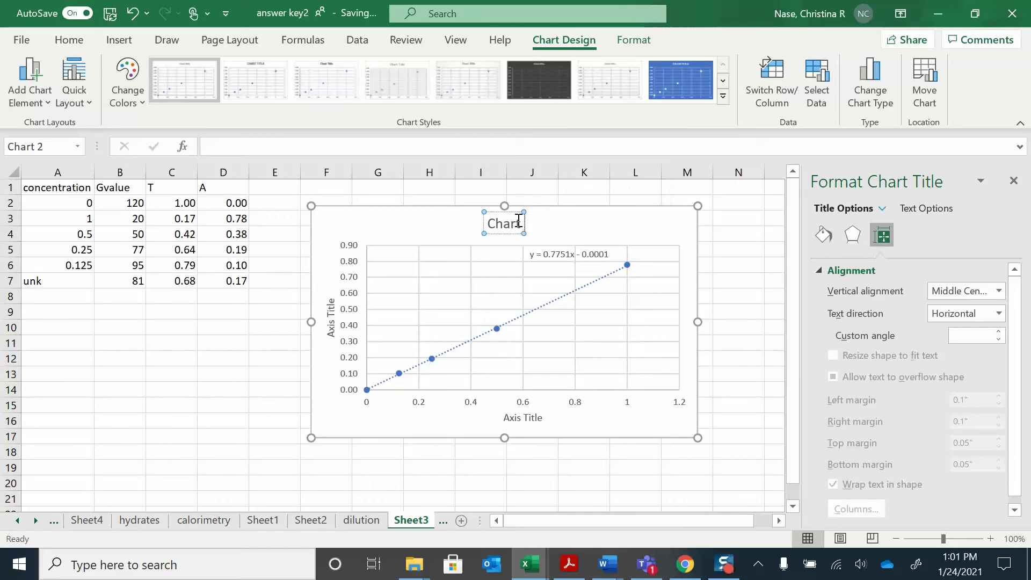
key("BackSpace")
key("BackSpace")
key("BackSpace")
key("BackSpace")
type("al")
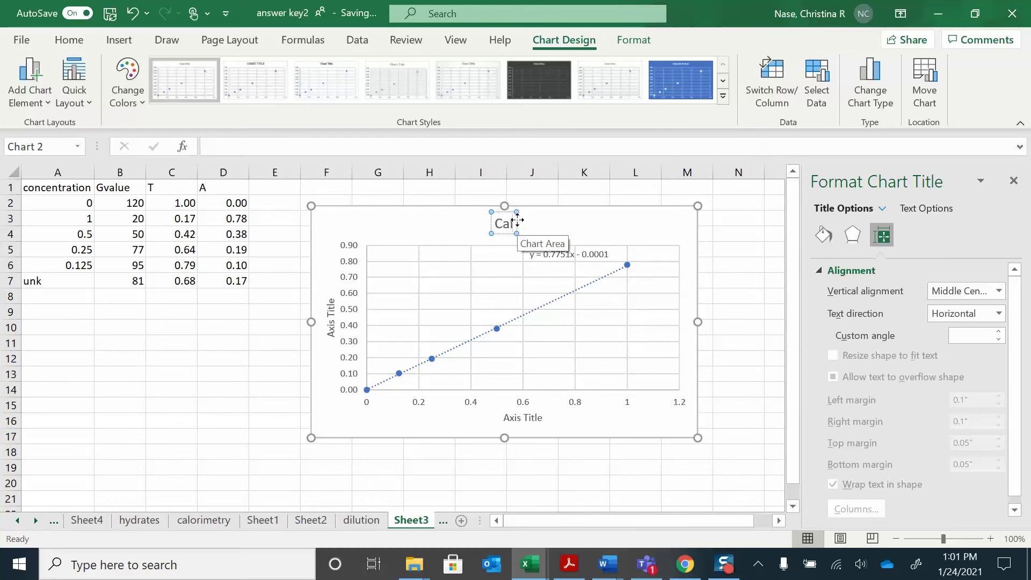
type("ibration C")
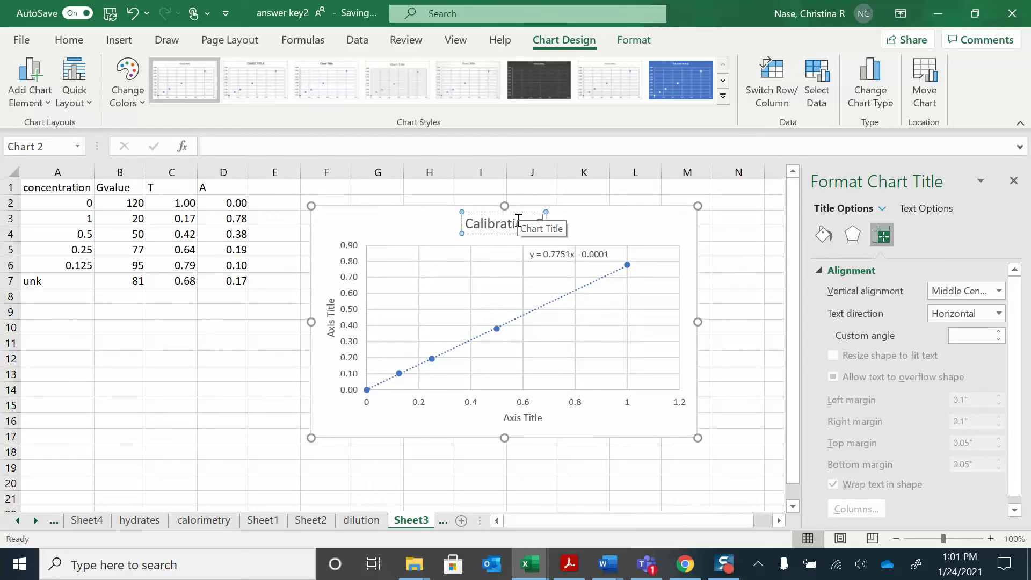
type("urve")
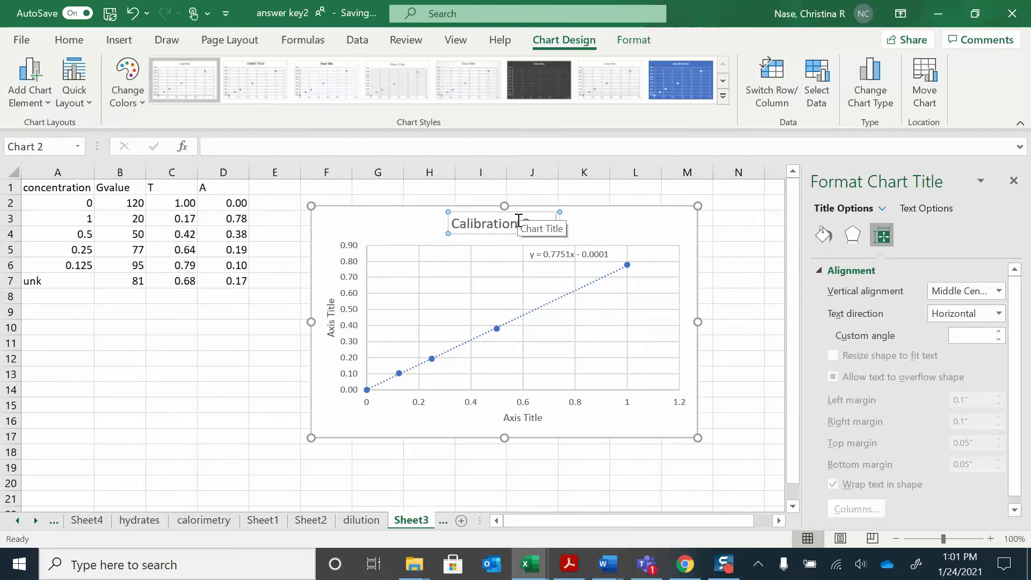
Title the vertical axis 'Absorbance' and the horizontal axis 'concentration, M'
left_click(331, 323)
double_click(333, 314)
key("BackSpace")
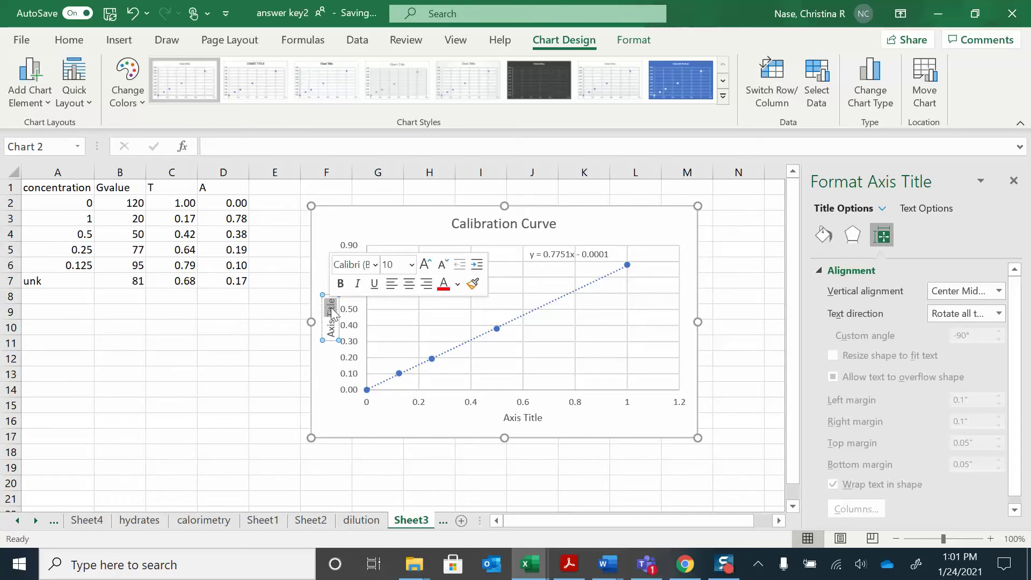
key("BackSpace")
key("BackSpace")
key("BackSpace")
key("BackSpace")
key("BackSpace")
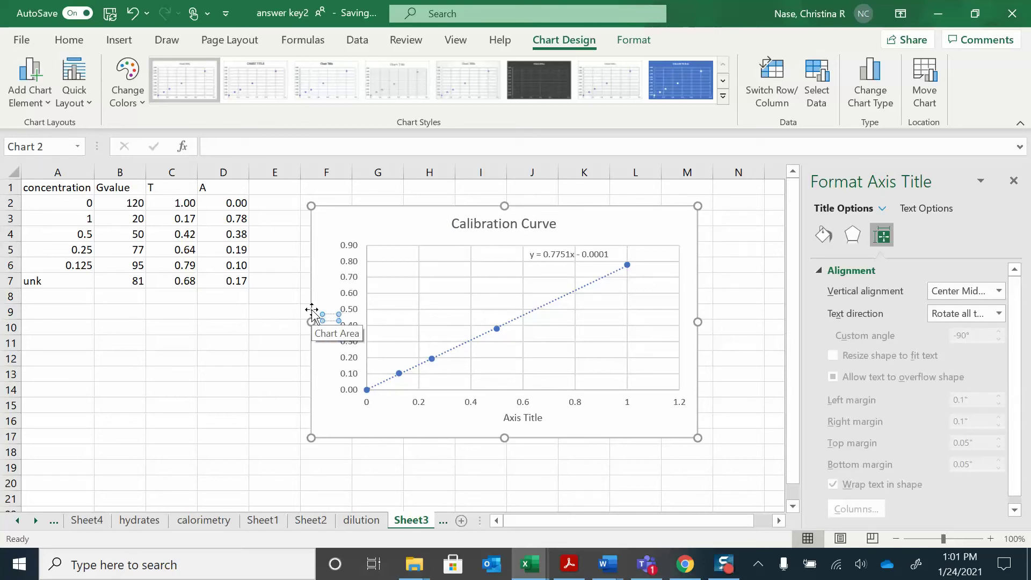
type("Absorbance")
left_click(525, 419)
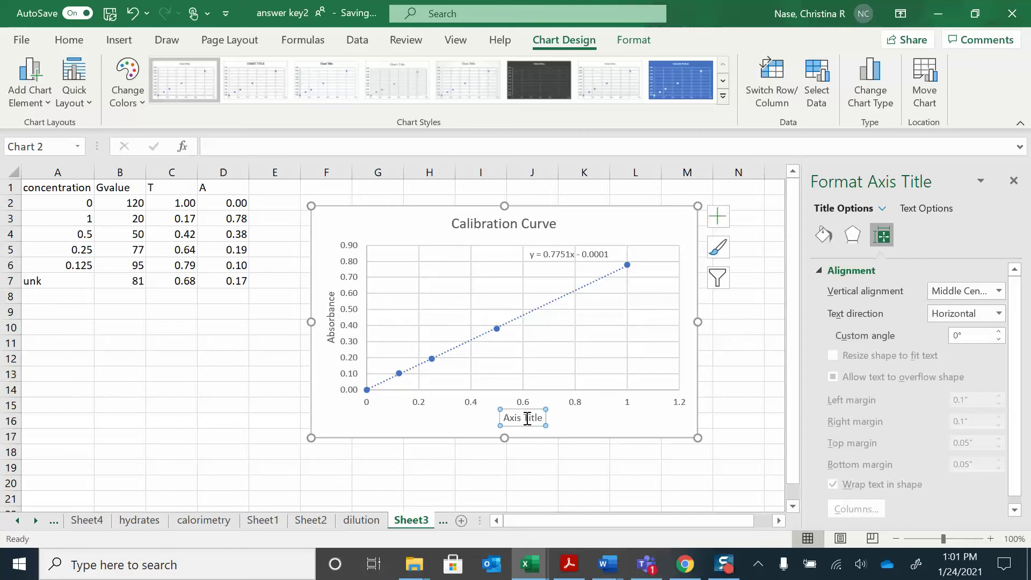
key("Delete")
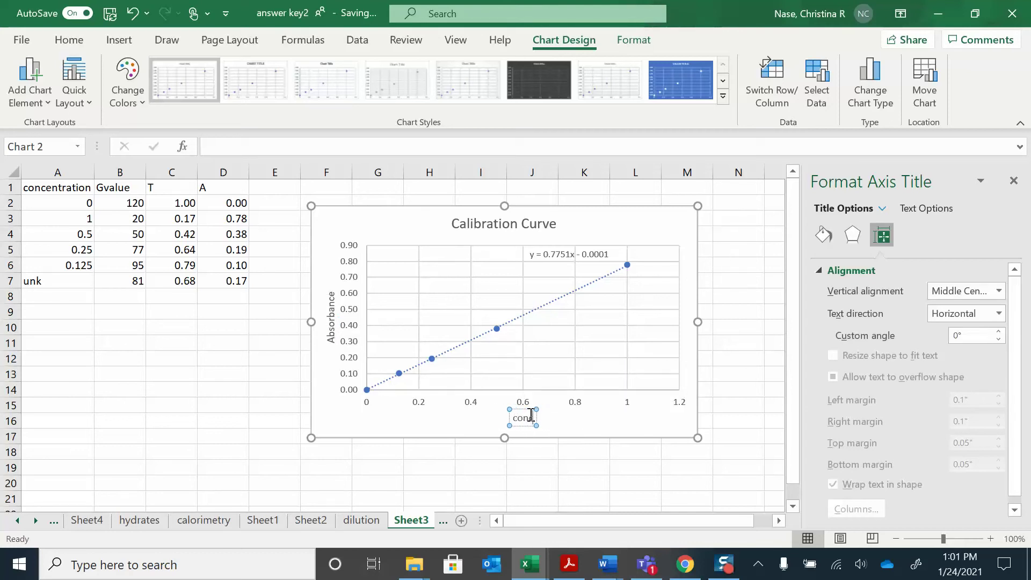
type("concentrat")
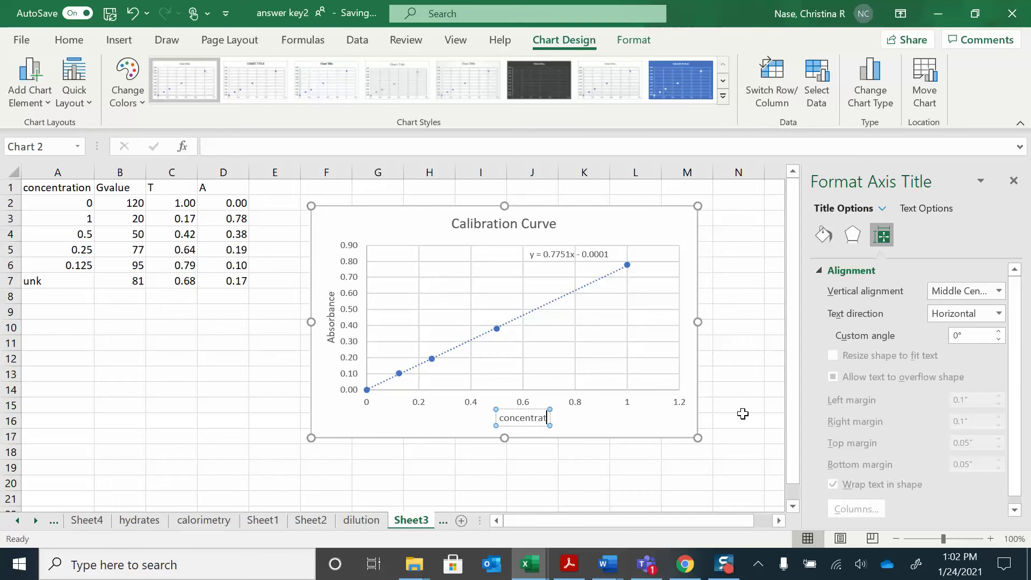
type("ion")
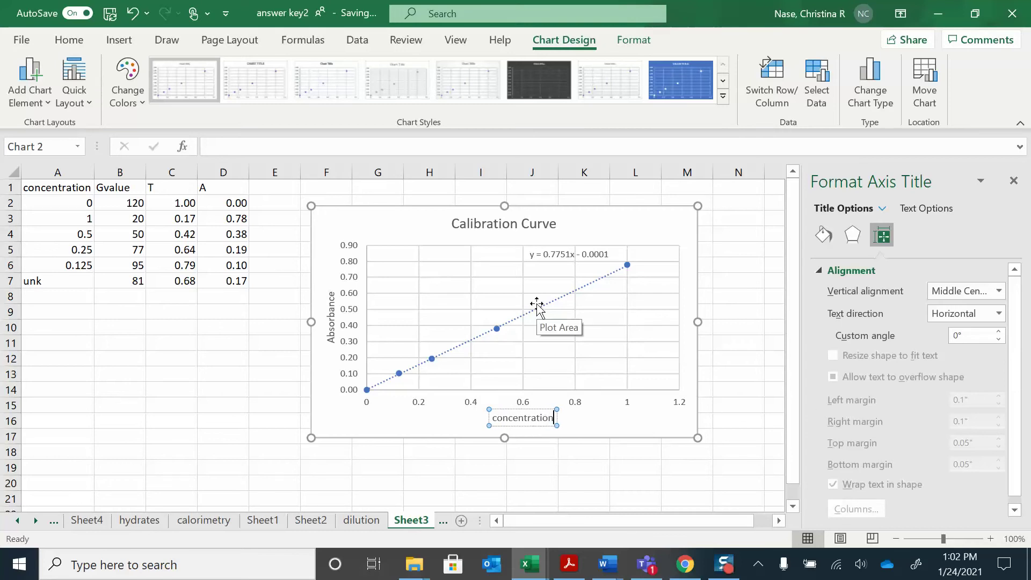
type(", M")
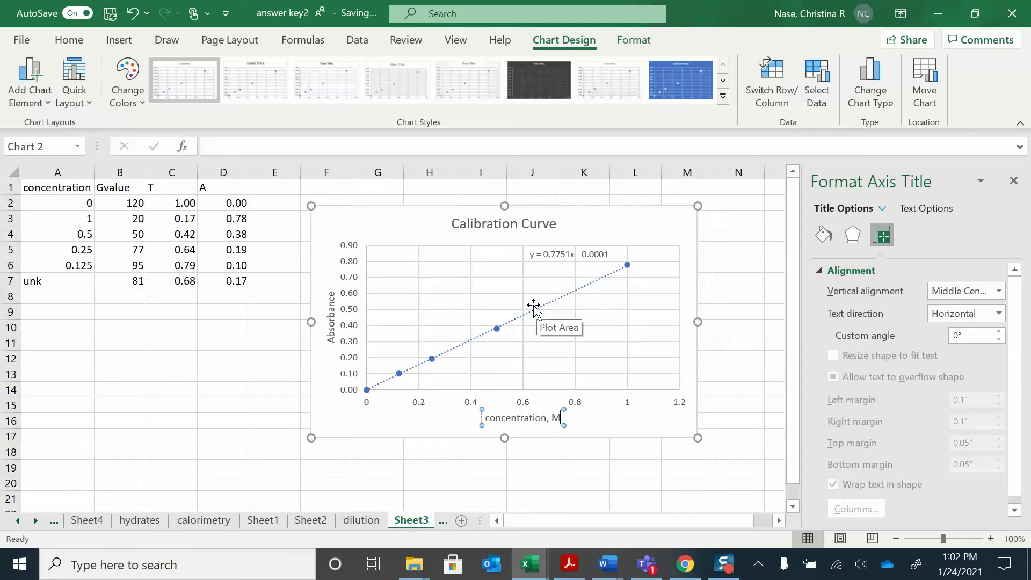
left_click(474, 480)
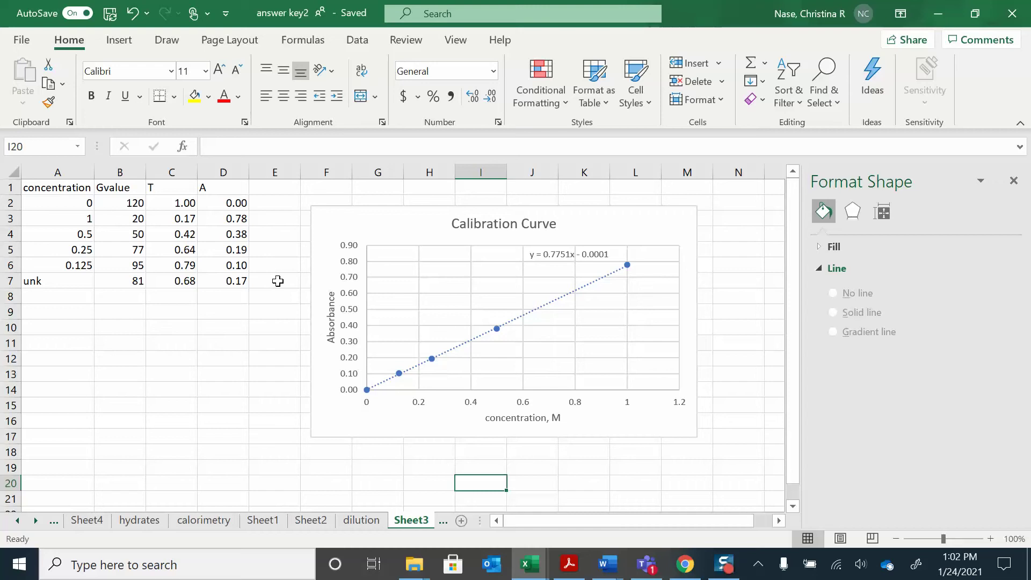
Select concentrations A2:A6 together with absorbances D2:D6, redoing a mismatched selection
left_click(39, 360)
left_click_drag(48, 203, 52, 267)
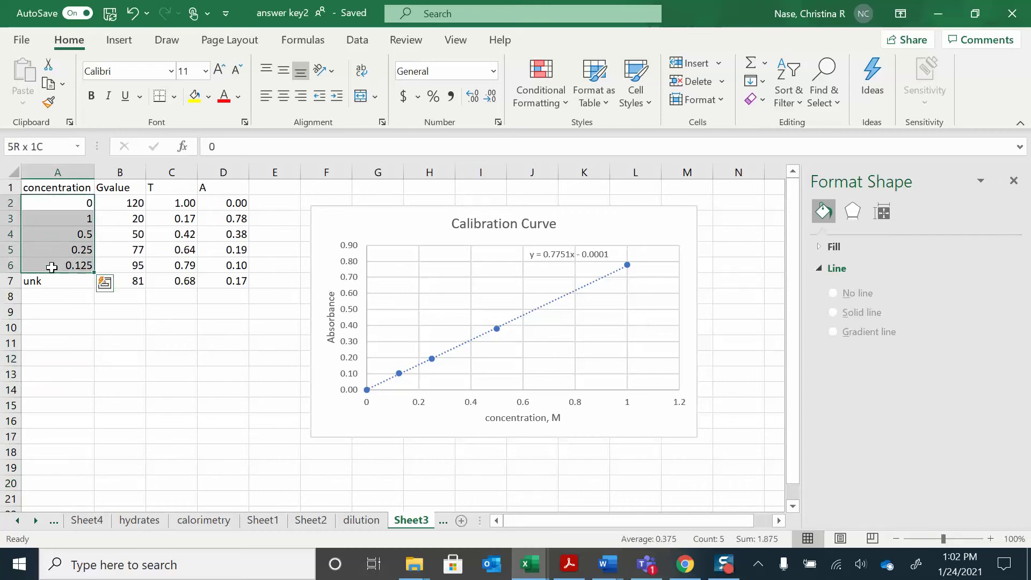
left_click_drag(240, 203, 231, 266)
left_click_drag(60, 203, 68, 253)
left_click_drag(243, 201, 238, 263)
left_click(172, 357)
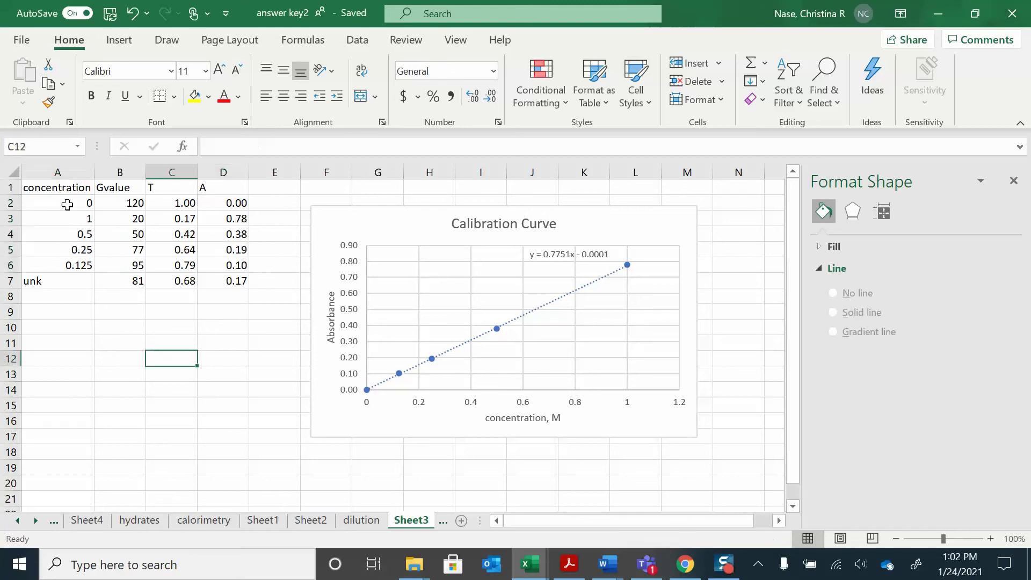
left_click_drag(67, 203, 65, 270)
left_click_drag(224, 203, 226, 266)
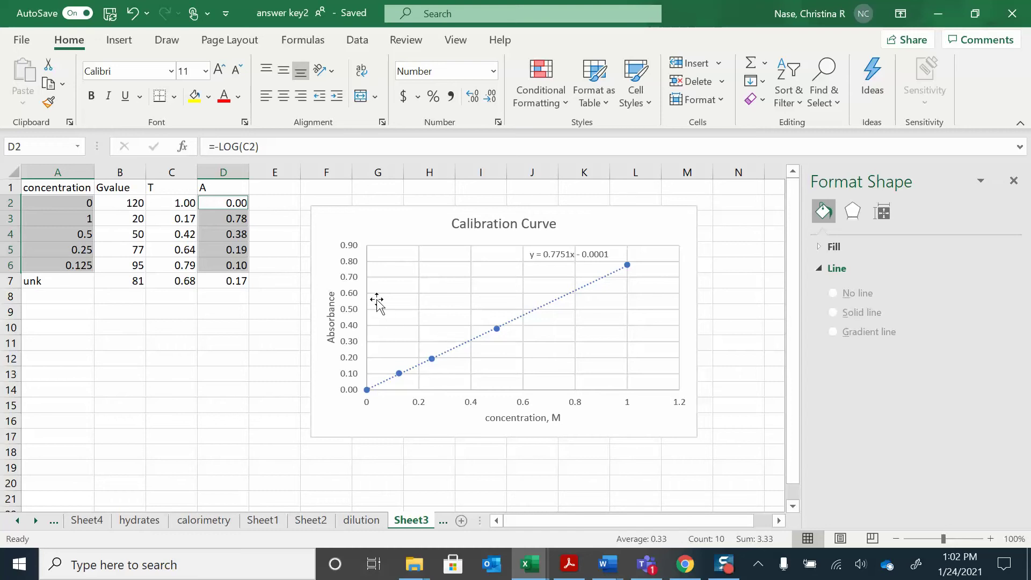
Insert a new plain scatter chart from the selected data
left_click(119, 42)
left_click(451, 98)
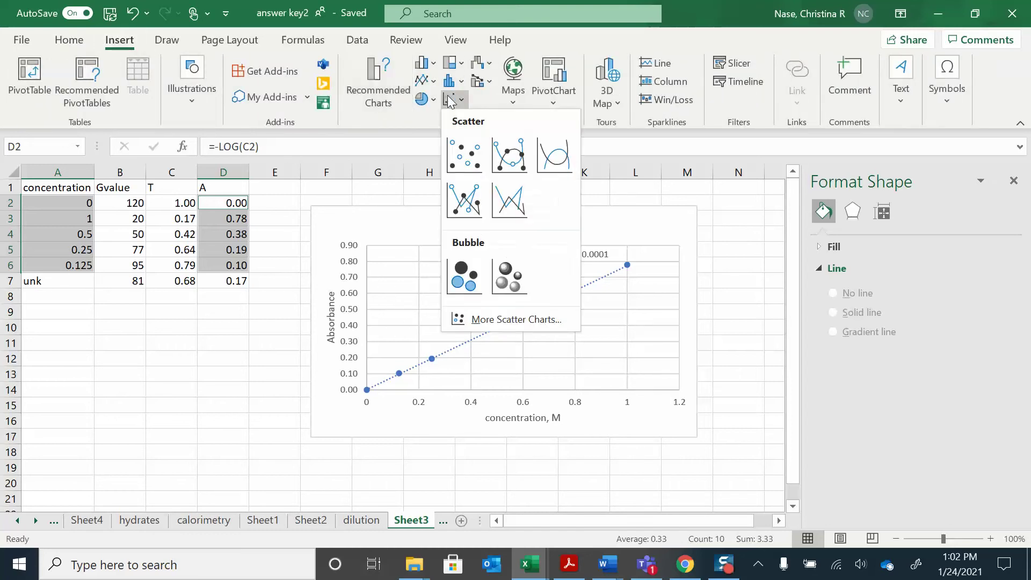
left_click(465, 156)
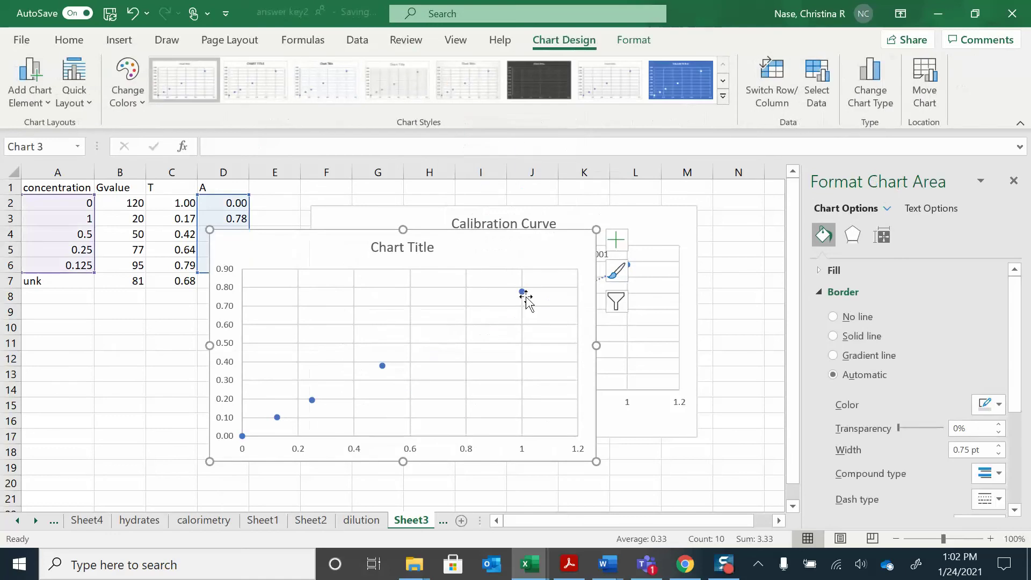
Add a linear trendline showing y = 0.7751x - 0.0001 and delete the extra untitled chart
left_click(523, 293)
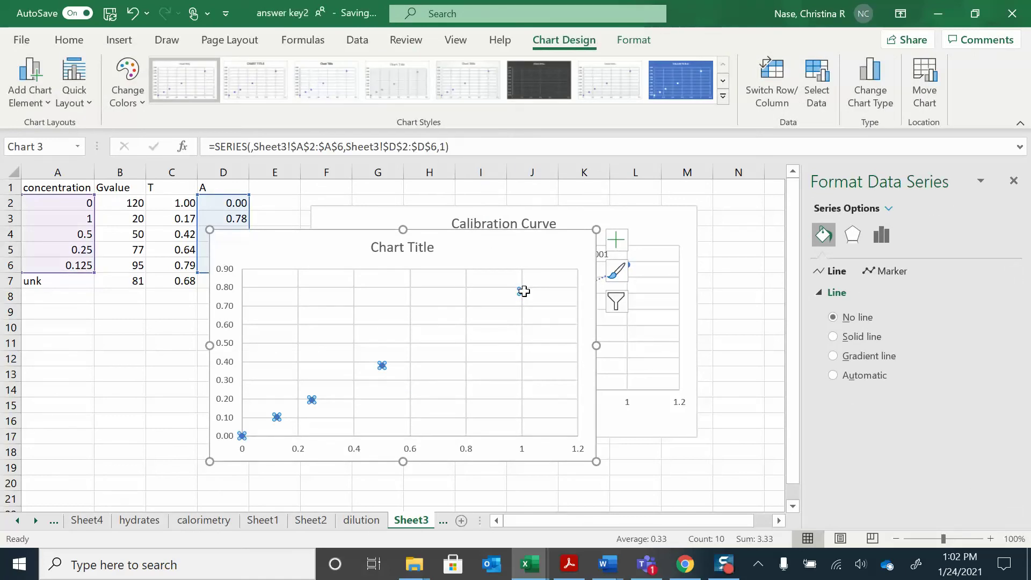
right_click(524, 292)
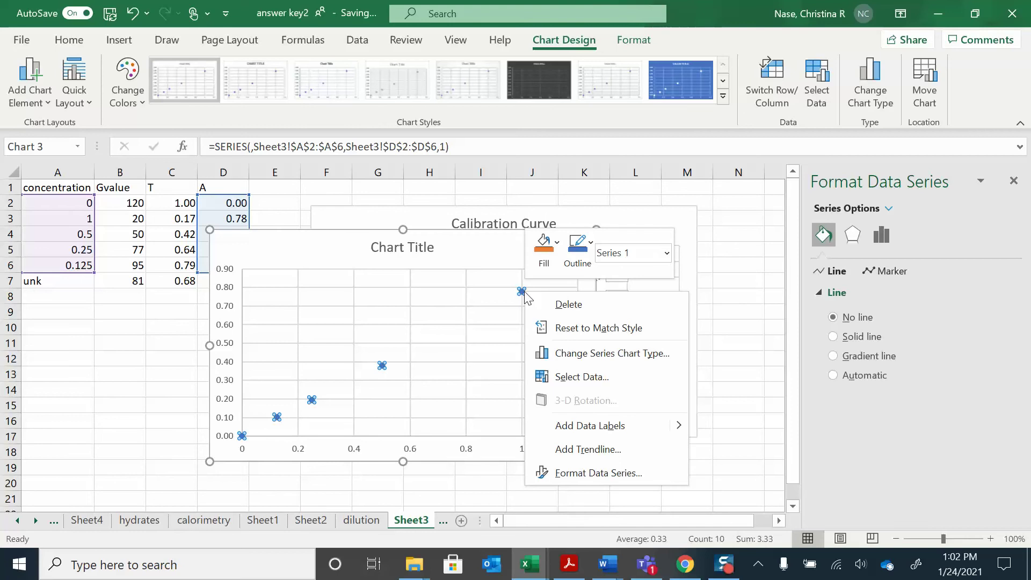
left_click(586, 449)
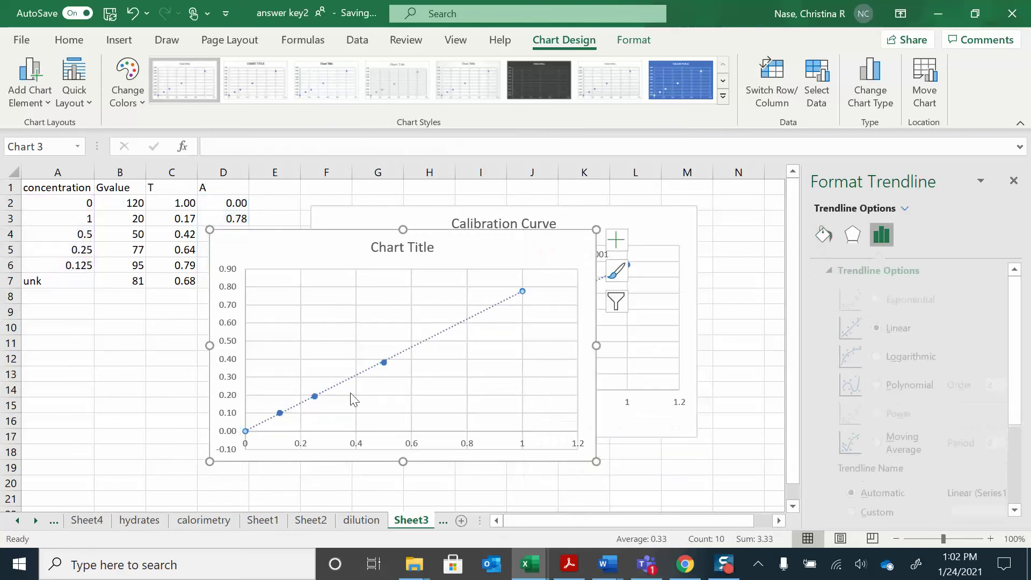
scroll(924, 349, "down", 3)
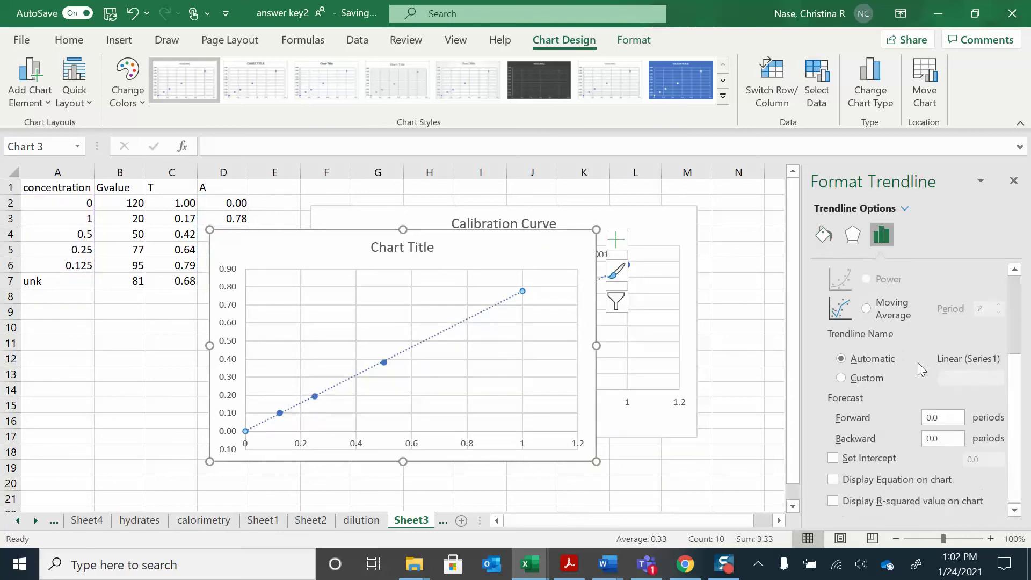
left_click(871, 485)
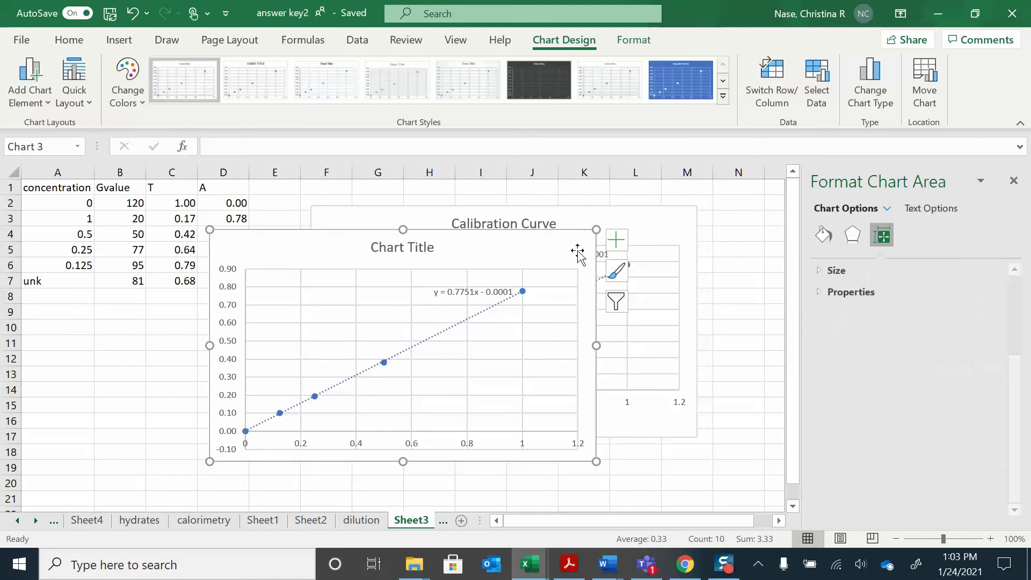
key("Delete")
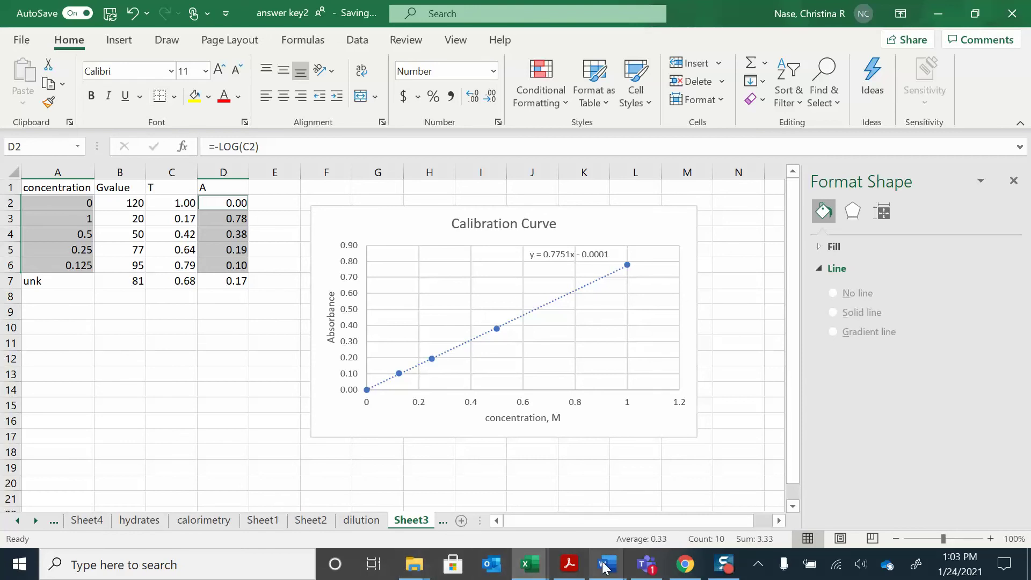
Switch to Word and create a new blank document, Document3
mouse_move(604, 567)
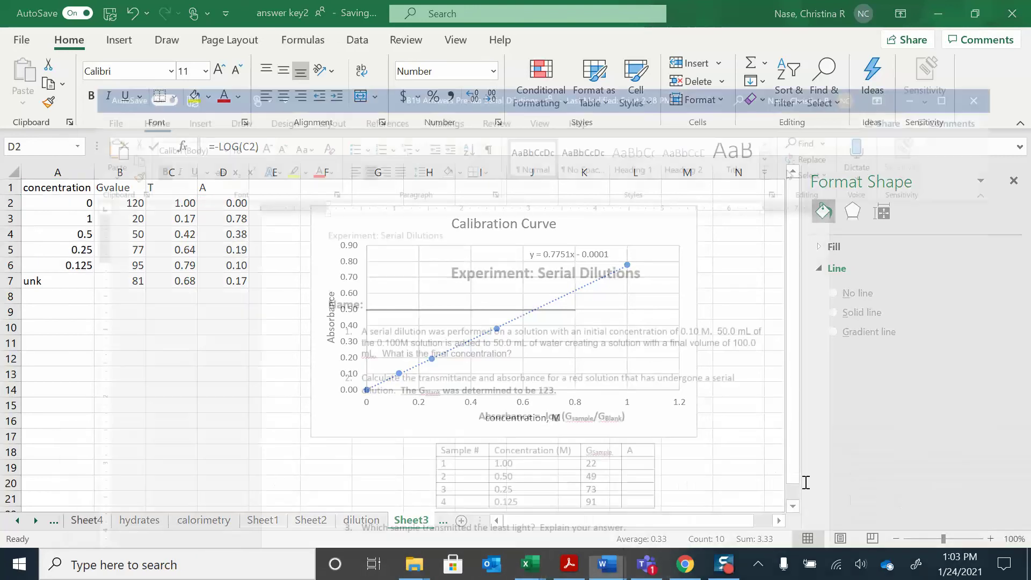
left_click(945, 500)
left_click(20, 43)
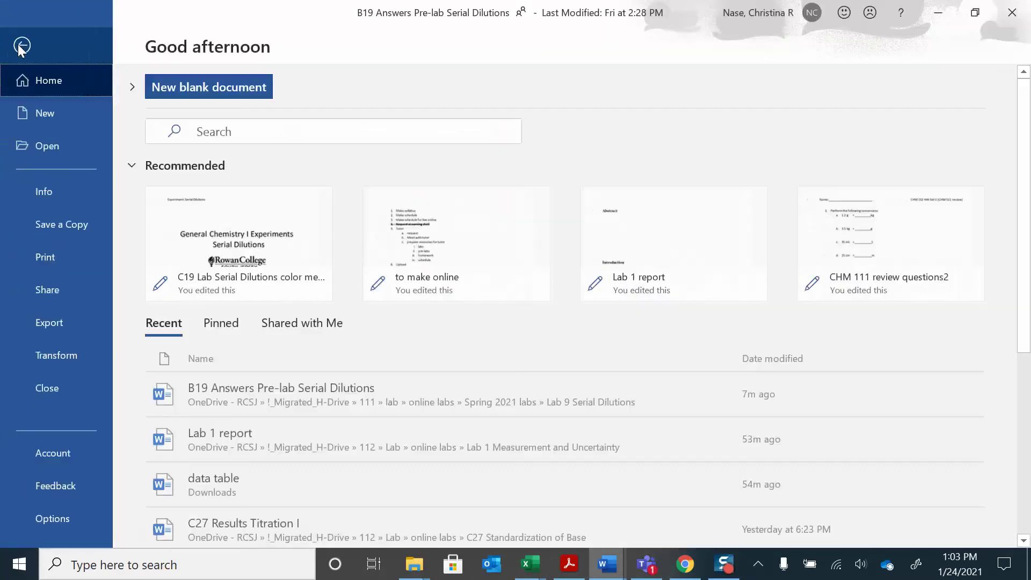
left_click(30, 111)
left_click(254, 184)
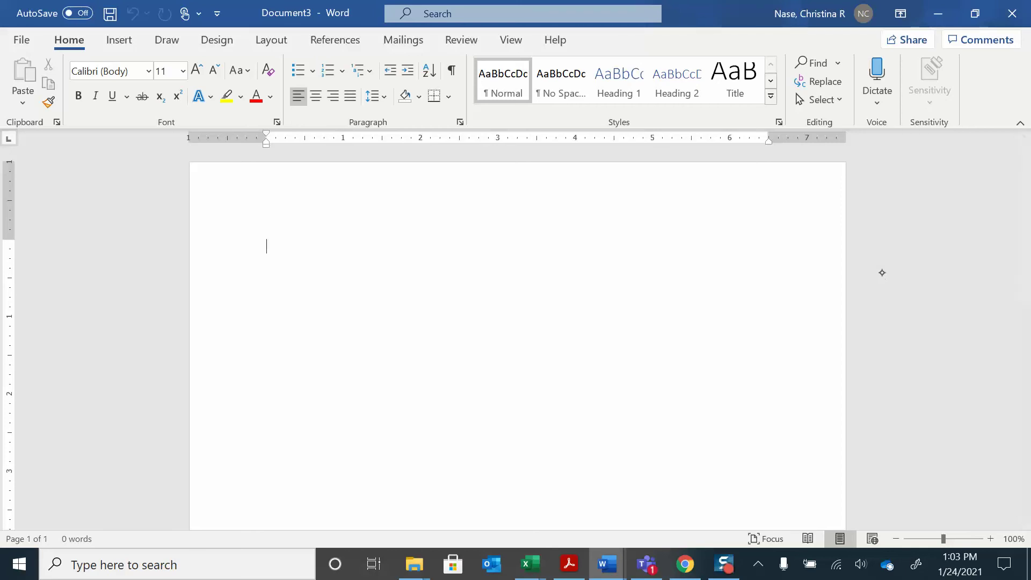
Handwrite y = mx+b on the page with the Draw pen
mouse_move(301, 195)
left_mouse_down()
mouse_move(324, 197)
mouse_move(309, 232)
mouse_move(355, 202)
left_mouse_up()
left_click(336, 203)
left_click_drag(337, 217, 432, 215)
mouse_move(432, 201)
left_mouse_down()
mouse_move(420, 219)
mouse_move(460, 207)
left_mouse_up()
mouse_move(470, 189)
left_mouse_down()
mouse_move(452, 221)
mouse_move(467, 220)
left_mouse_up()
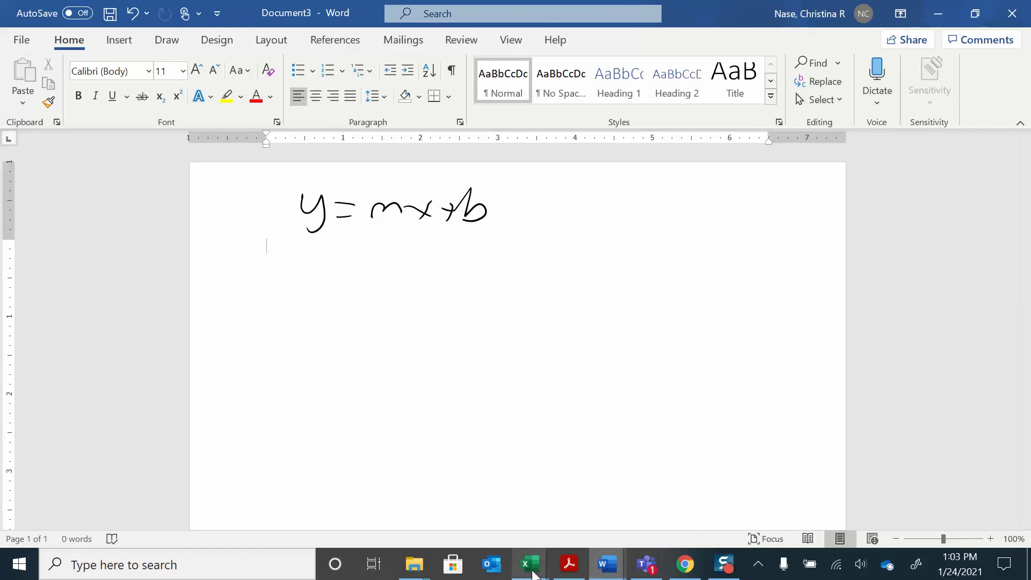
Check the trendline equation in Excel and begin inking the slope on a second line
mouse_move(533, 574)
left_click(602, 518)
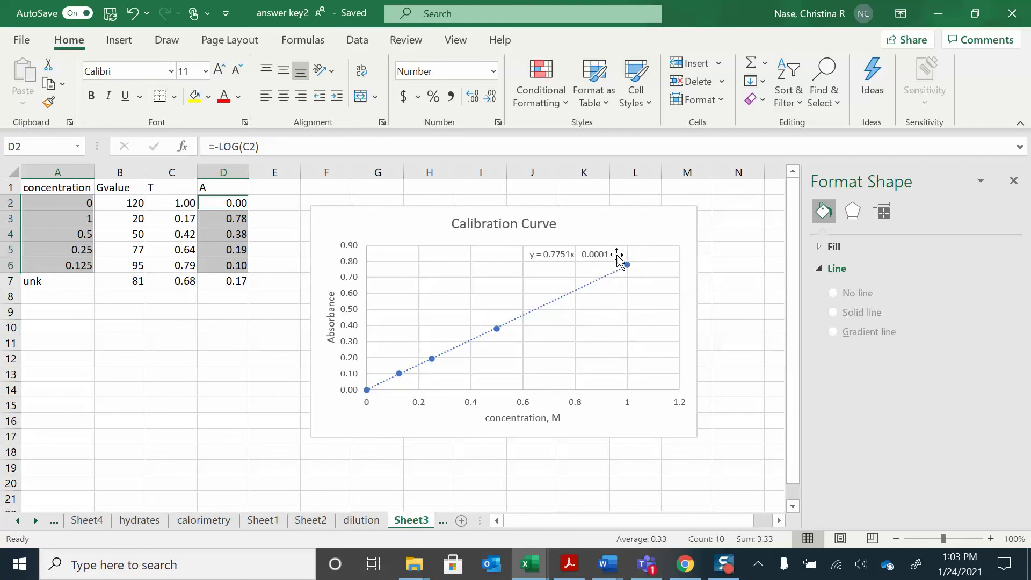
left_click(938, 14)
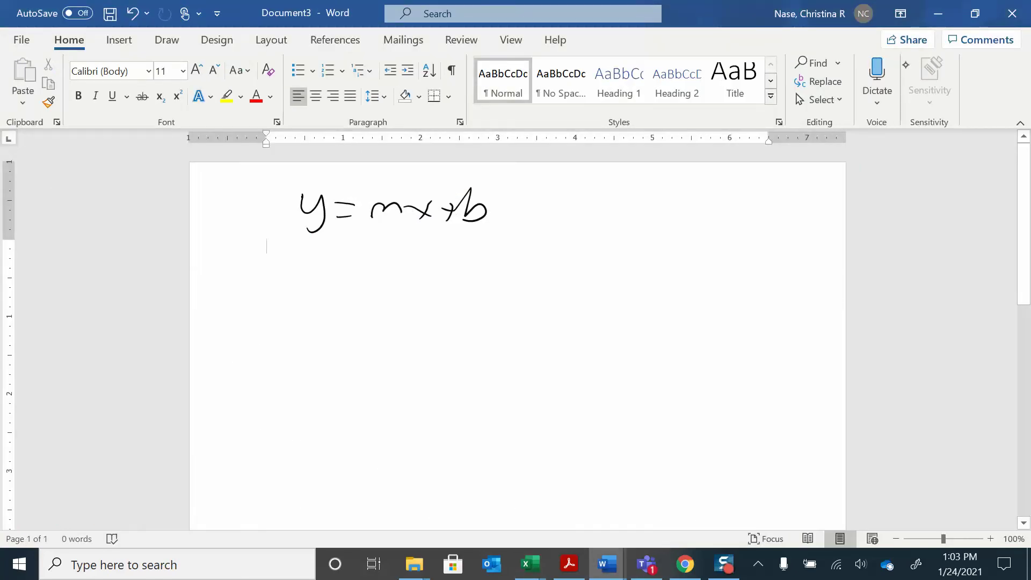
mouse_move(342, 244)
left_mouse_down()
mouse_move(435, 246)
mouse_move(452, 272)
left_mouse_up()
left_click(405, 264)
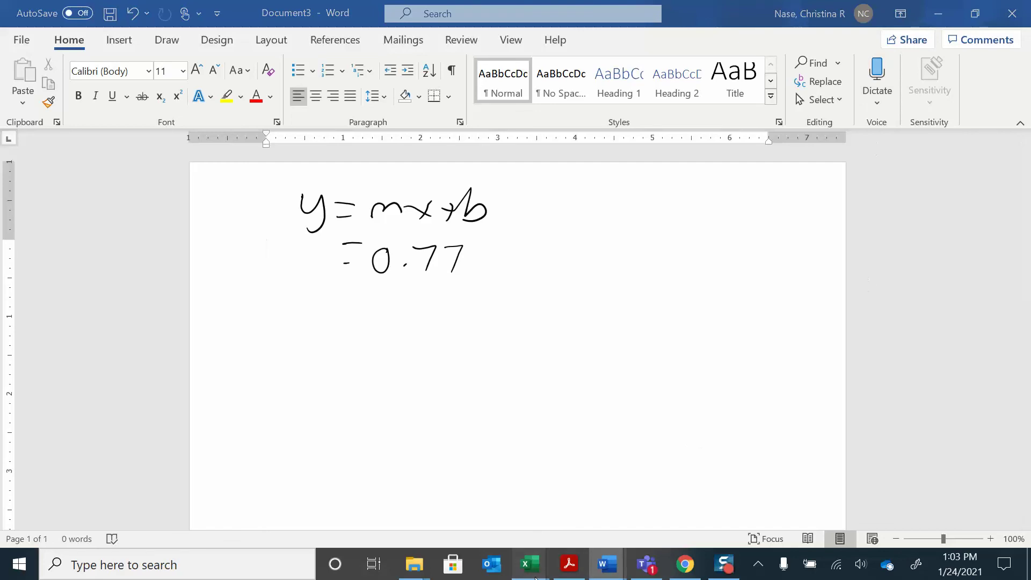
mouse_move(530, 564)
left_click(635, 526)
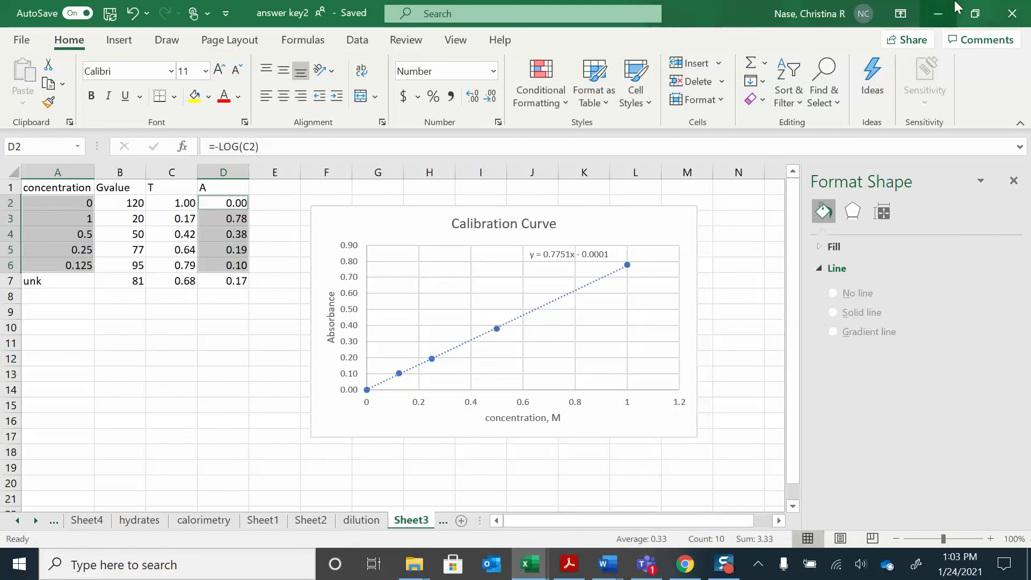
left_click(936, 15)
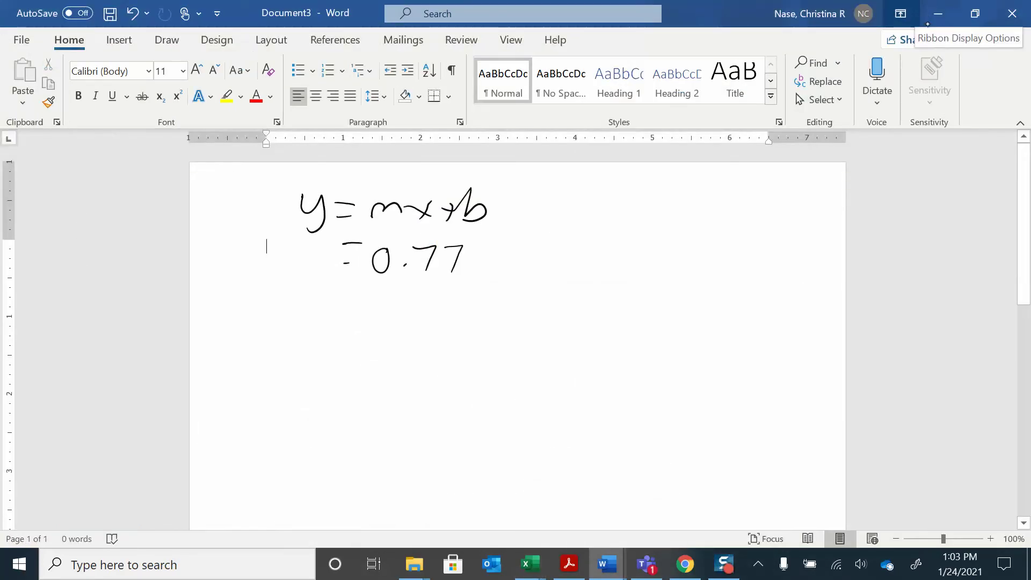
Finish inking y = 0.7751x + 0.0001 on the second line
mouse_move(481, 245)
left_mouse_down()
mouse_move(467, 257)
mouse_move(492, 267)
left_mouse_up()
mouse_move(506, 254)
left_mouse_down()
mouse_move(525, 267)
mouse_move(507, 269)
mouse_move(547, 268)
left_mouse_up()
left_click_drag(540, 260, 557, 260)
left_click_drag(639, 245, 672, 245)
left_click_drag(695, 238, 693, 256)
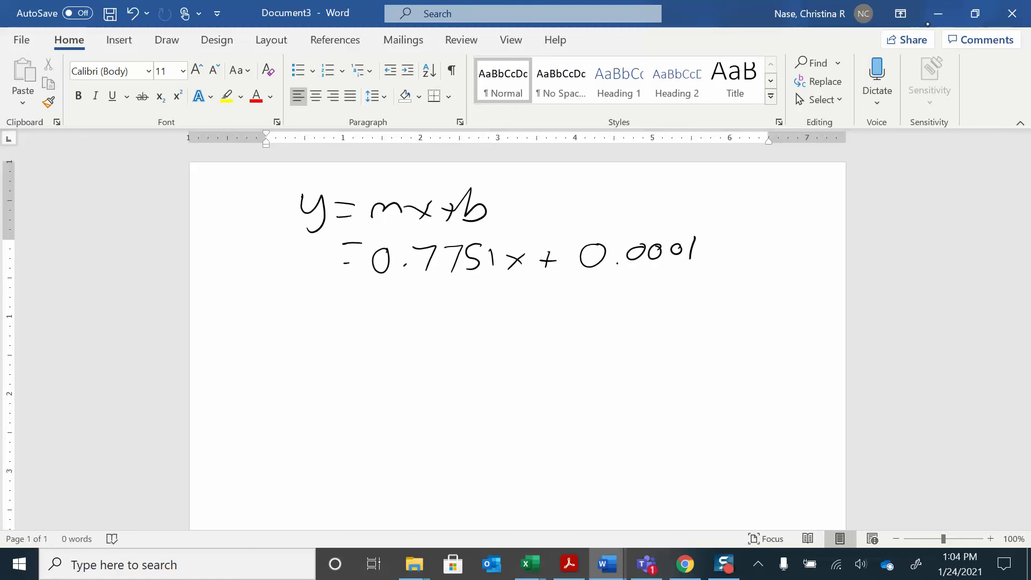
left_click_drag(295, 248, 310, 261)
left_click_drag(316, 245, 310, 278)
Check the unknown's absorbance in cell D7 of the Excel workbook, then return to Word
mouse_move(529, 568)
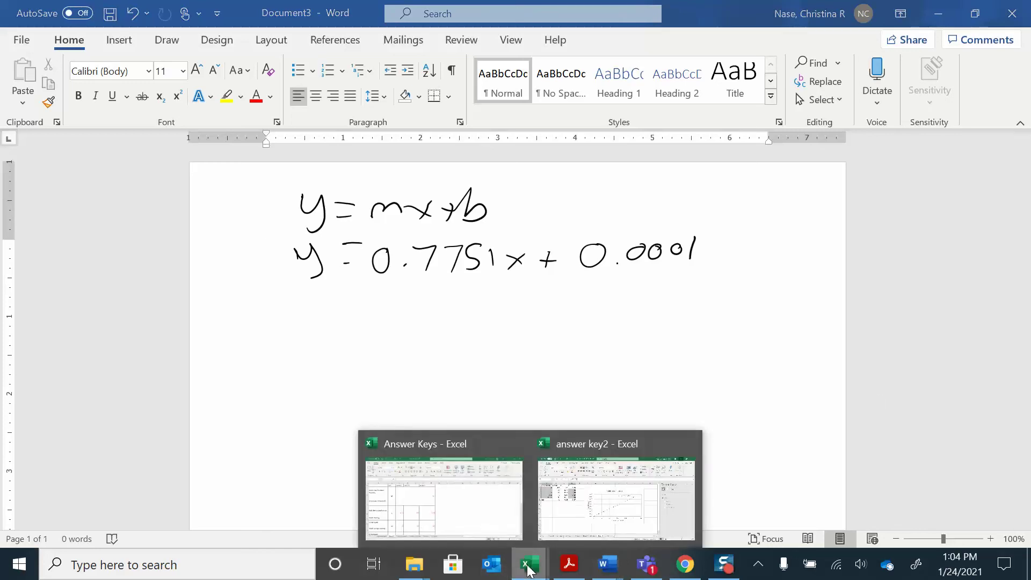
left_click(617, 513)
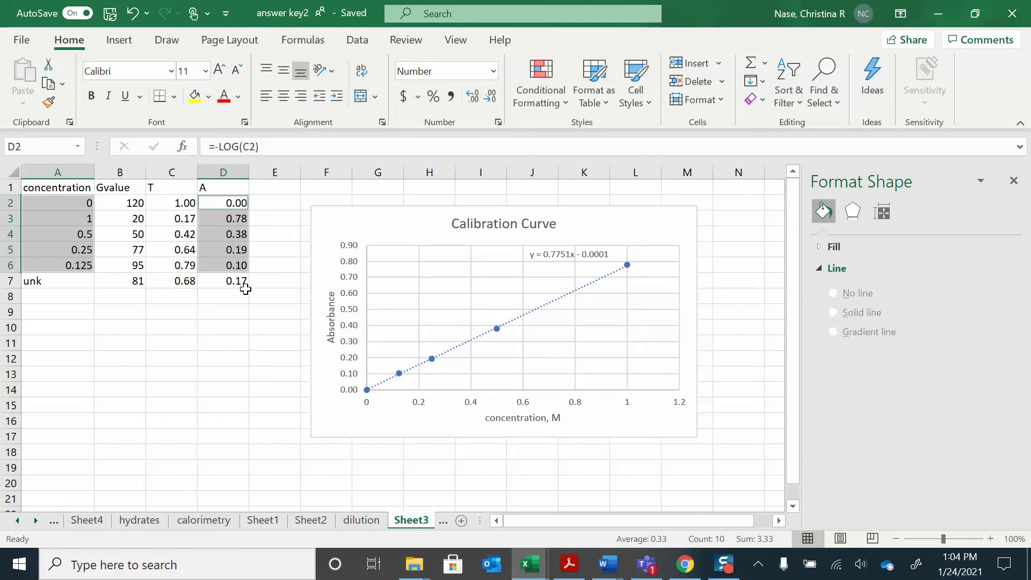
left_click(938, 13)
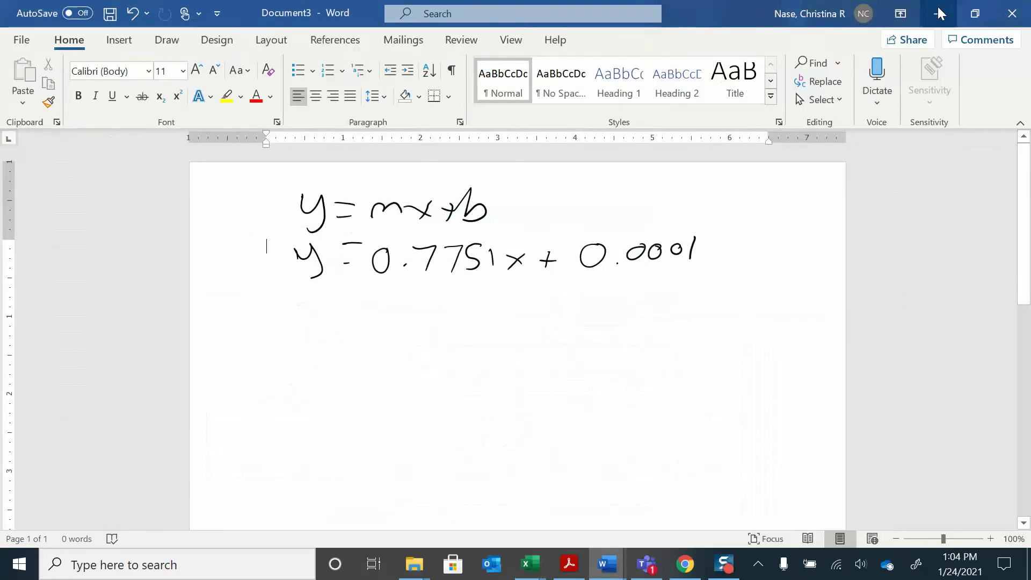
Handwrite the third line: 0.17 = 0.7751x + 0.0001
left_click_drag(271, 296, 304, 323)
left_click(292, 317)
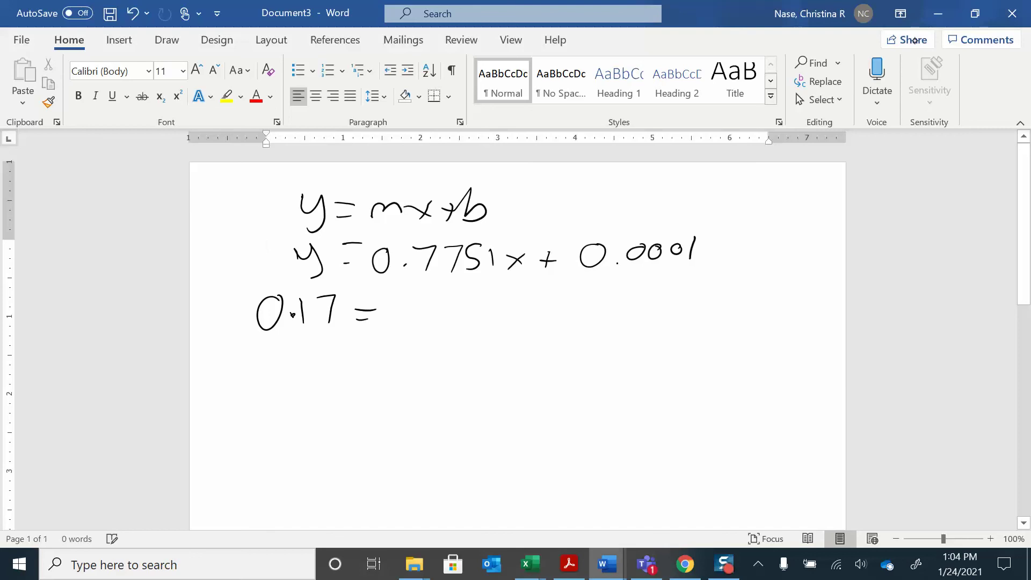
left_click_drag(407, 302, 395, 314)
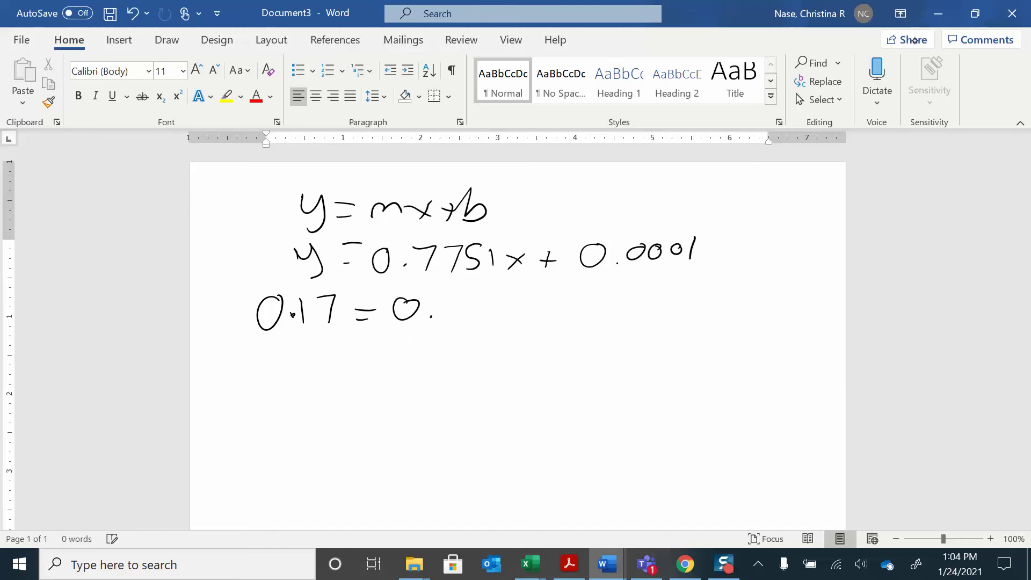
left_click_drag(449, 296, 457, 318)
mouse_move(510, 292)
left_mouse_down()
mouse_move(494, 317)
mouse_move(552, 319)
left_mouse_up()
left_click_drag(553, 299, 533, 320)
left_click(635, 311)
left_click_drag(612, 296, 670, 296)
left_click(695, 297)
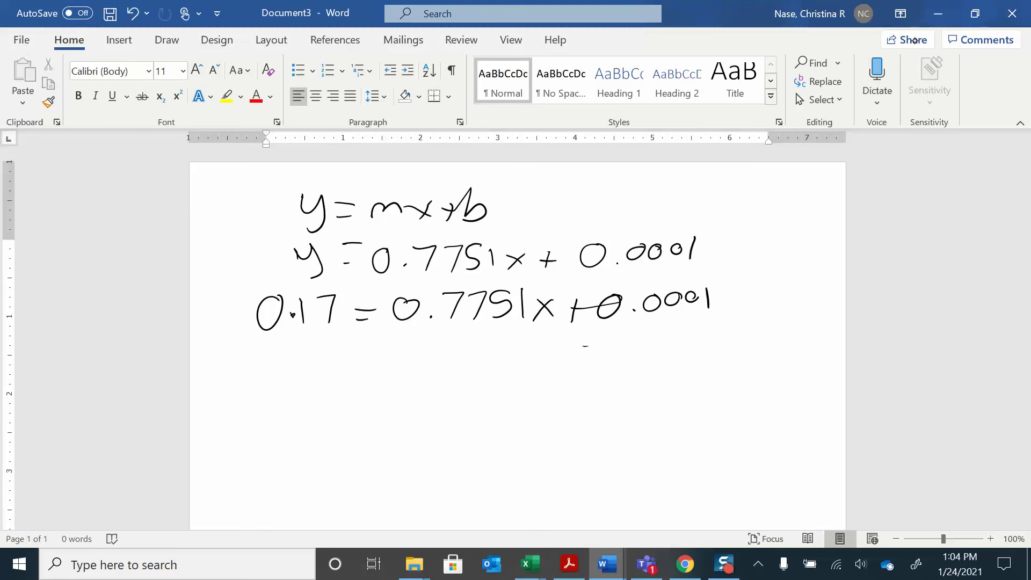
Write -0.0001 beneath both sides of the equation
left_click_drag(570, 341, 600, 338)
left_click_drag(614, 336, 651, 329)
left_click_drag(672, 327, 695, 324)
left_click_drag(716, 330, 718, 348)
left_click_drag(272, 341, 318, 338)
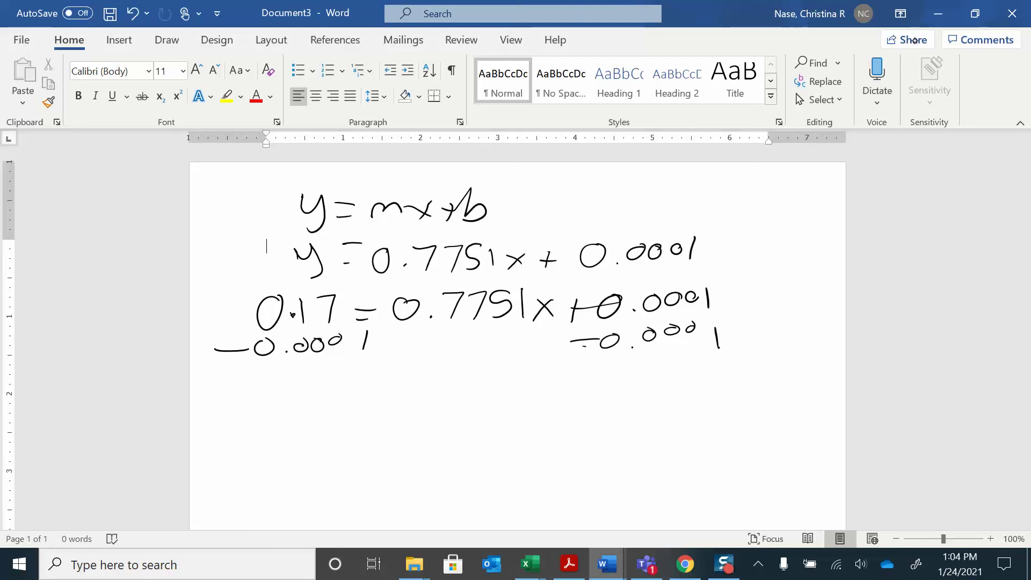
Handwrite 0.1699 = 0.7751x on a new line
mouse_move(255, 387)
left_mouse_down()
mouse_move(240, 385)
mouse_move(350, 405)
left_mouse_up()
left_click(262, 413)
left_click_drag(371, 394, 387, 392)
left_click_drag(376, 403, 385, 402)
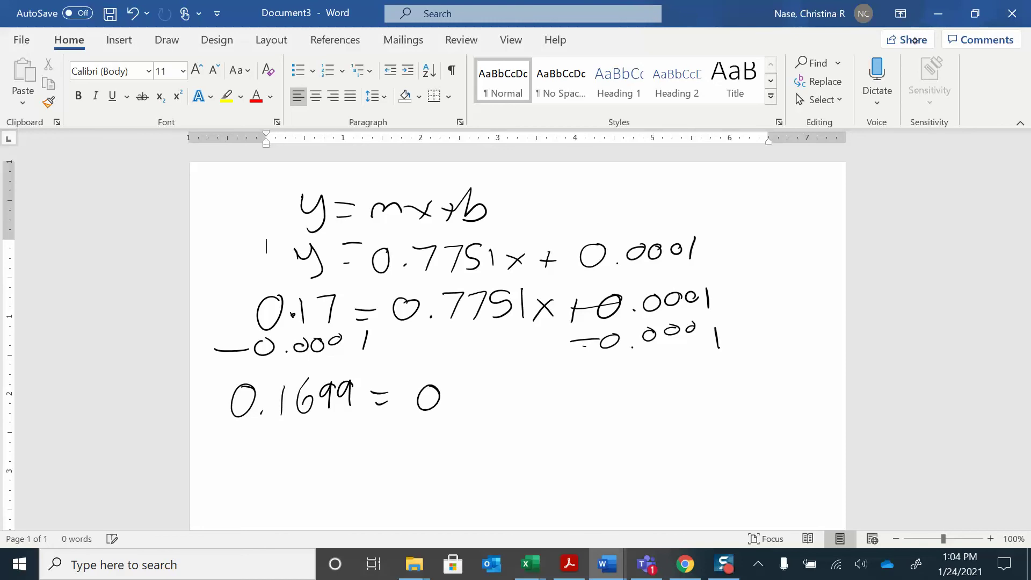
left_click(461, 403)
mouse_move(482, 382)
left_mouse_down()
mouse_move(541, 404)
mouse_move(588, 403)
mouse_move(577, 405)
left_mouse_up()
left_click_drag(422, 426, 594, 421)
Draw fraction bars with 0.7751 under each side to divide both sides
left_click_drag(452, 435, 497, 454)
mouse_move(513, 431)
left_mouse_down()
mouse_move(530, 450)
mouse_move(573, 454)
left_mouse_up()
left_click_drag(236, 430, 364, 427)
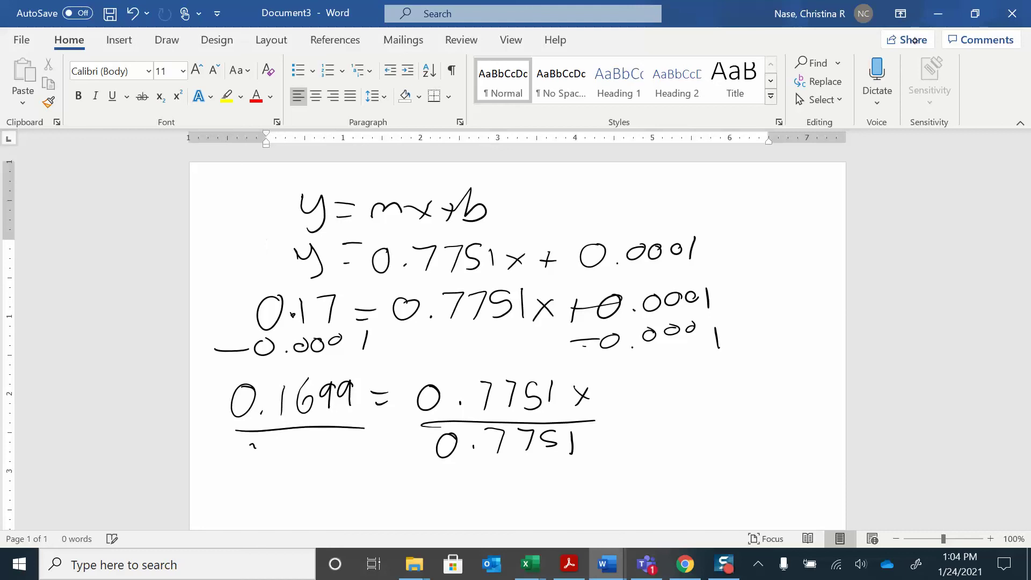
left_click_drag(259, 445, 257, 445)
left_click_drag(286, 455, 327, 459)
mouse_move(351, 438)
left_mouse_down()
mouse_move(337, 460)
mouse_move(367, 458)
left_mouse_up()
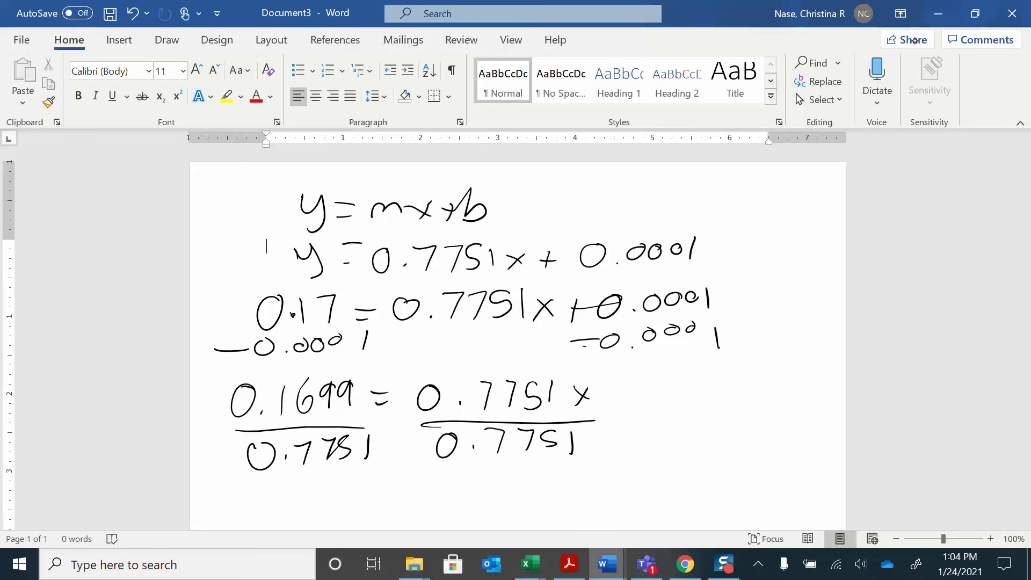
Write the answer 0.22M below and circle it
mouse_move(455, 486)
left_mouse_down()
mouse_move(460, 499)
mouse_move(570, 490)
left_mouse_up()
left_click(462, 504)
mouse_move(545, 446)
left_mouse_down()
mouse_move(618, 468)
mouse_move(583, 457)
left_mouse_up()
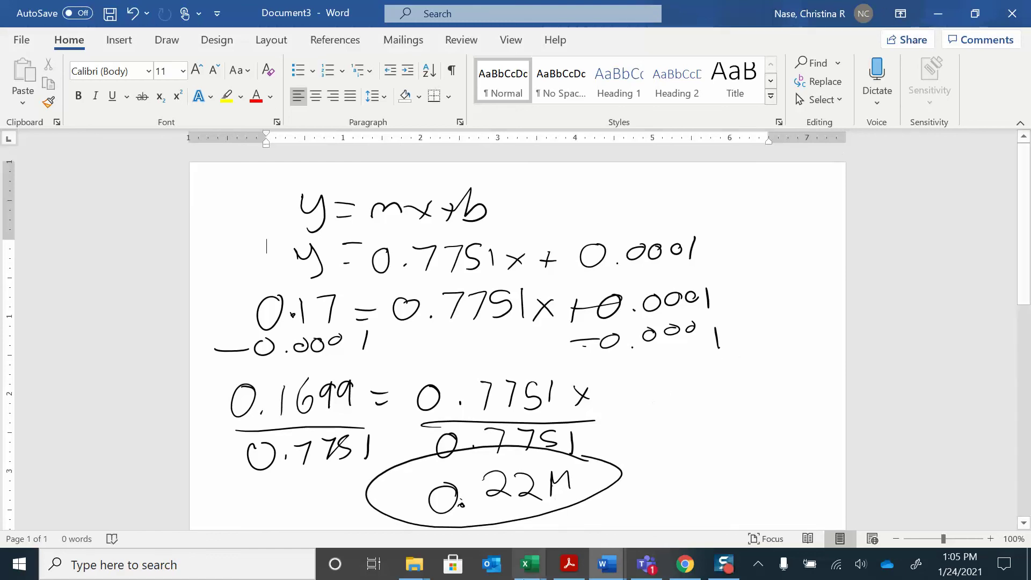
Bring the answer key2 workbook with the Calibration Curve chart back to the front
mouse_move(529, 564)
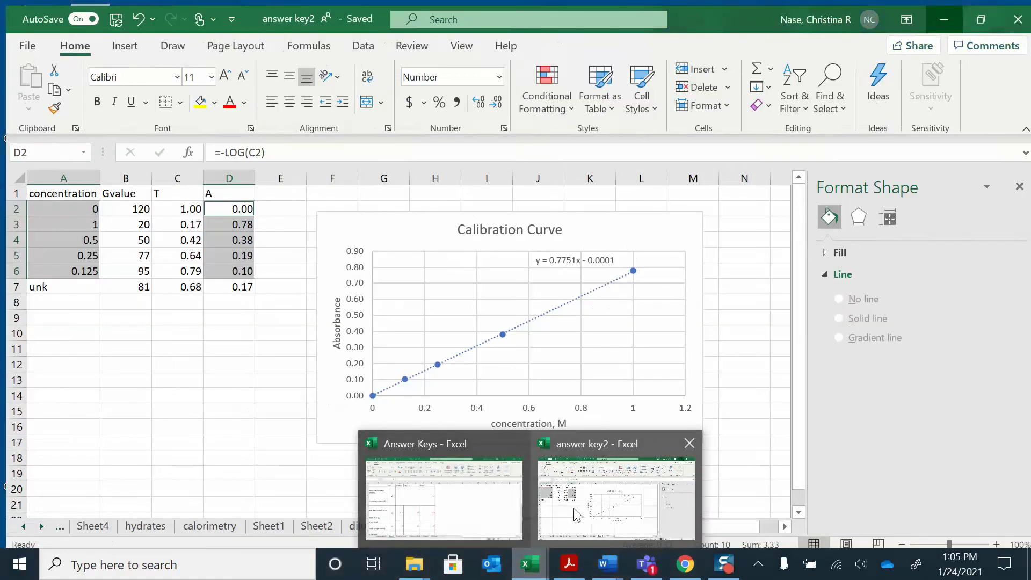
left_click(573, 524)
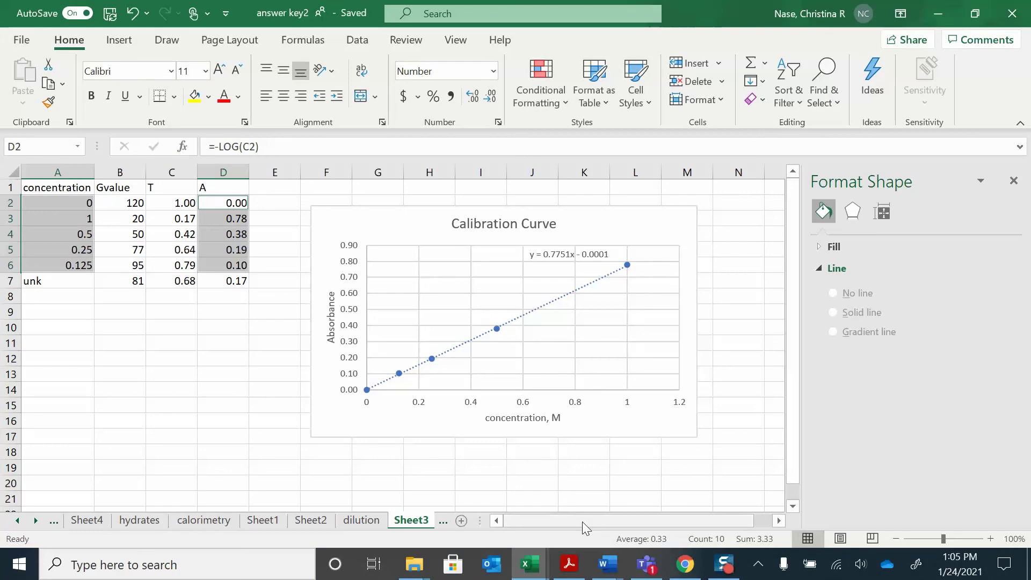